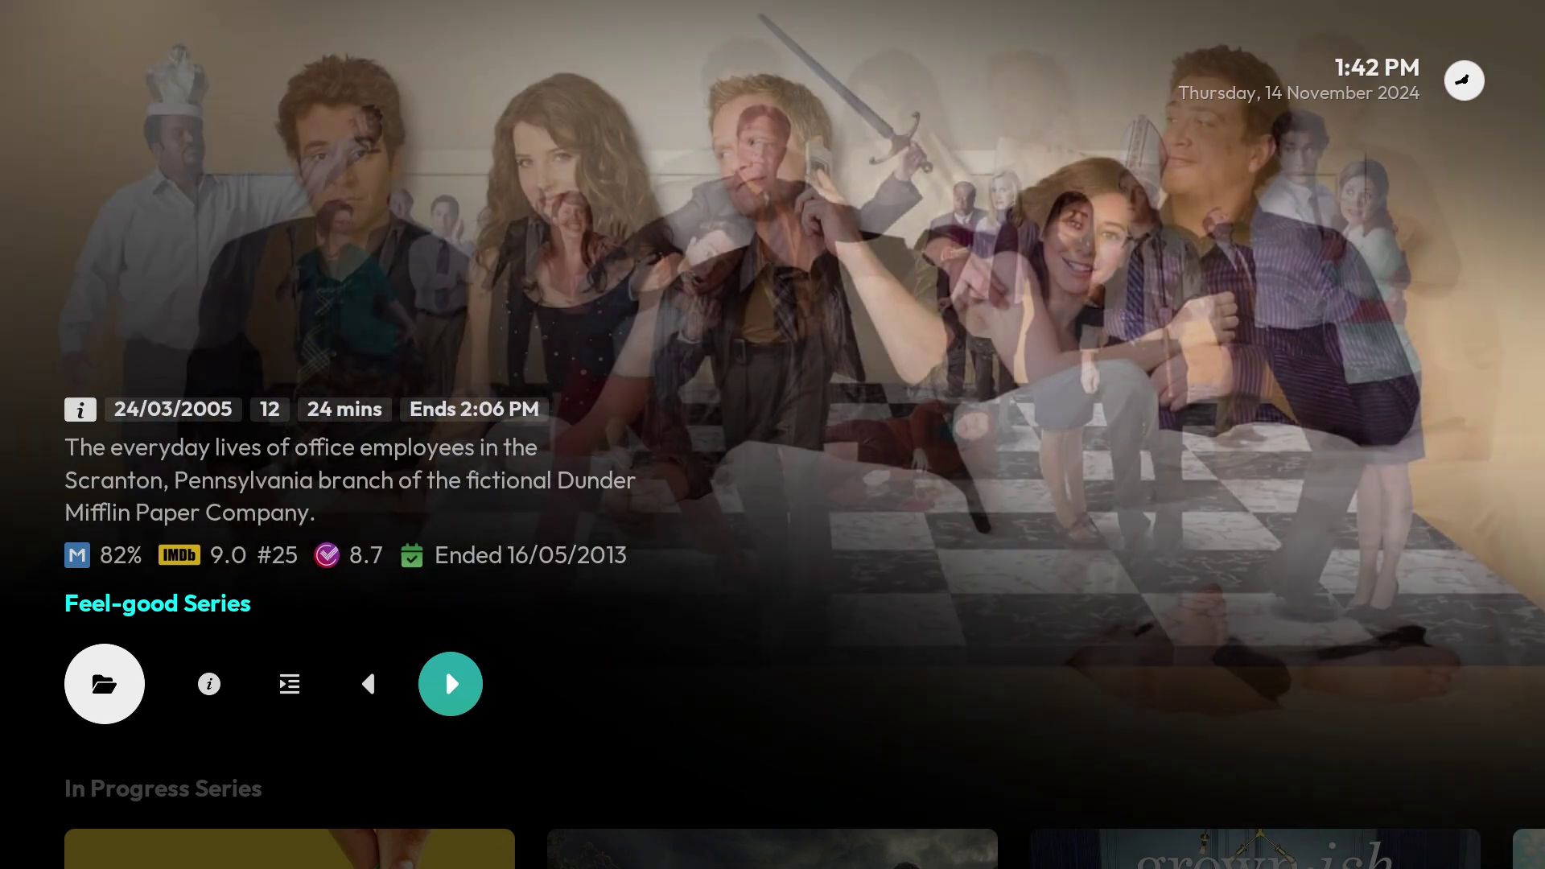
{"action": "key", "text": "Down"}
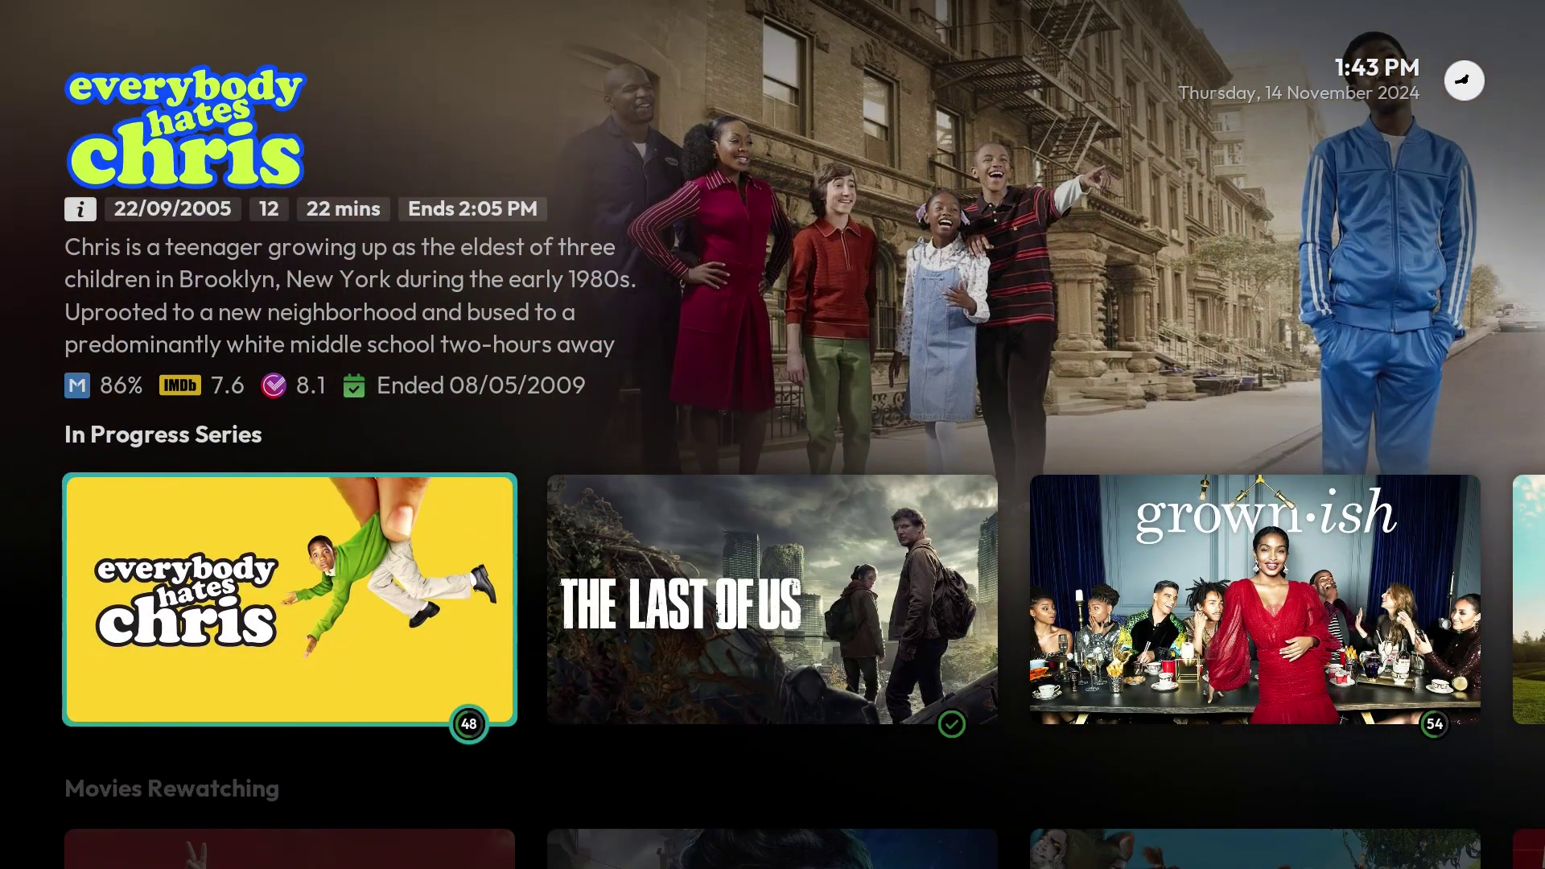
{"action": "key", "text": "Down"}
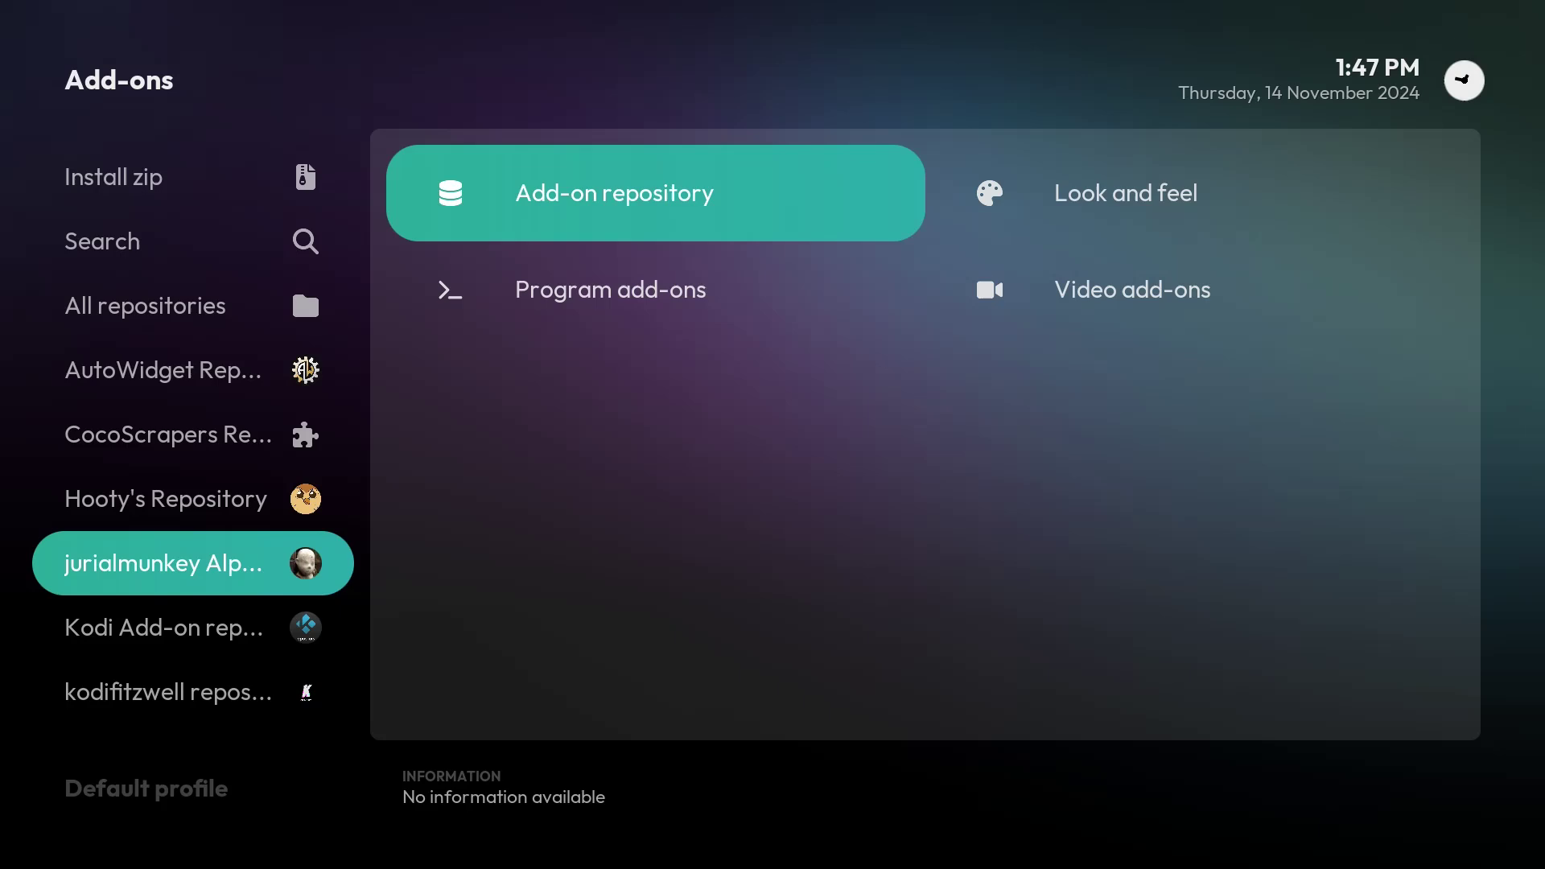
Step: Browse to the Skin category under Look and feel in the jurialmunkey Alpha Repository
{"action": "key", "text": "Right"}
{"action": "key", "text": "Return"}
{"action": "key", "text": "Down"}
{"action": "key", "text": "Right"}
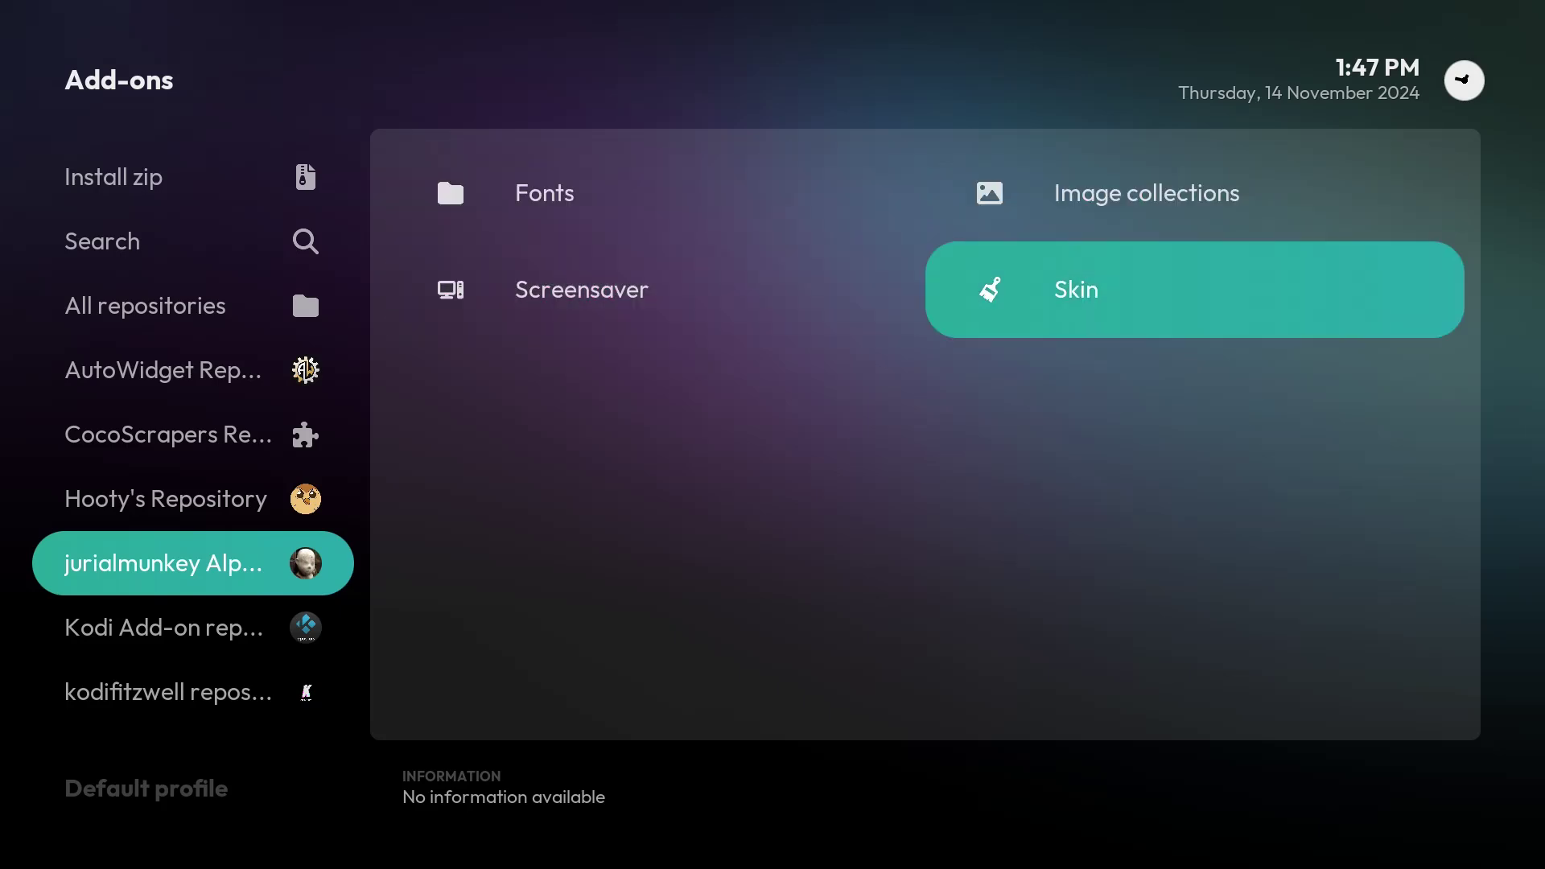
{"action": "key", "text": "Return"}
{"action": "key", "text": "Right"}
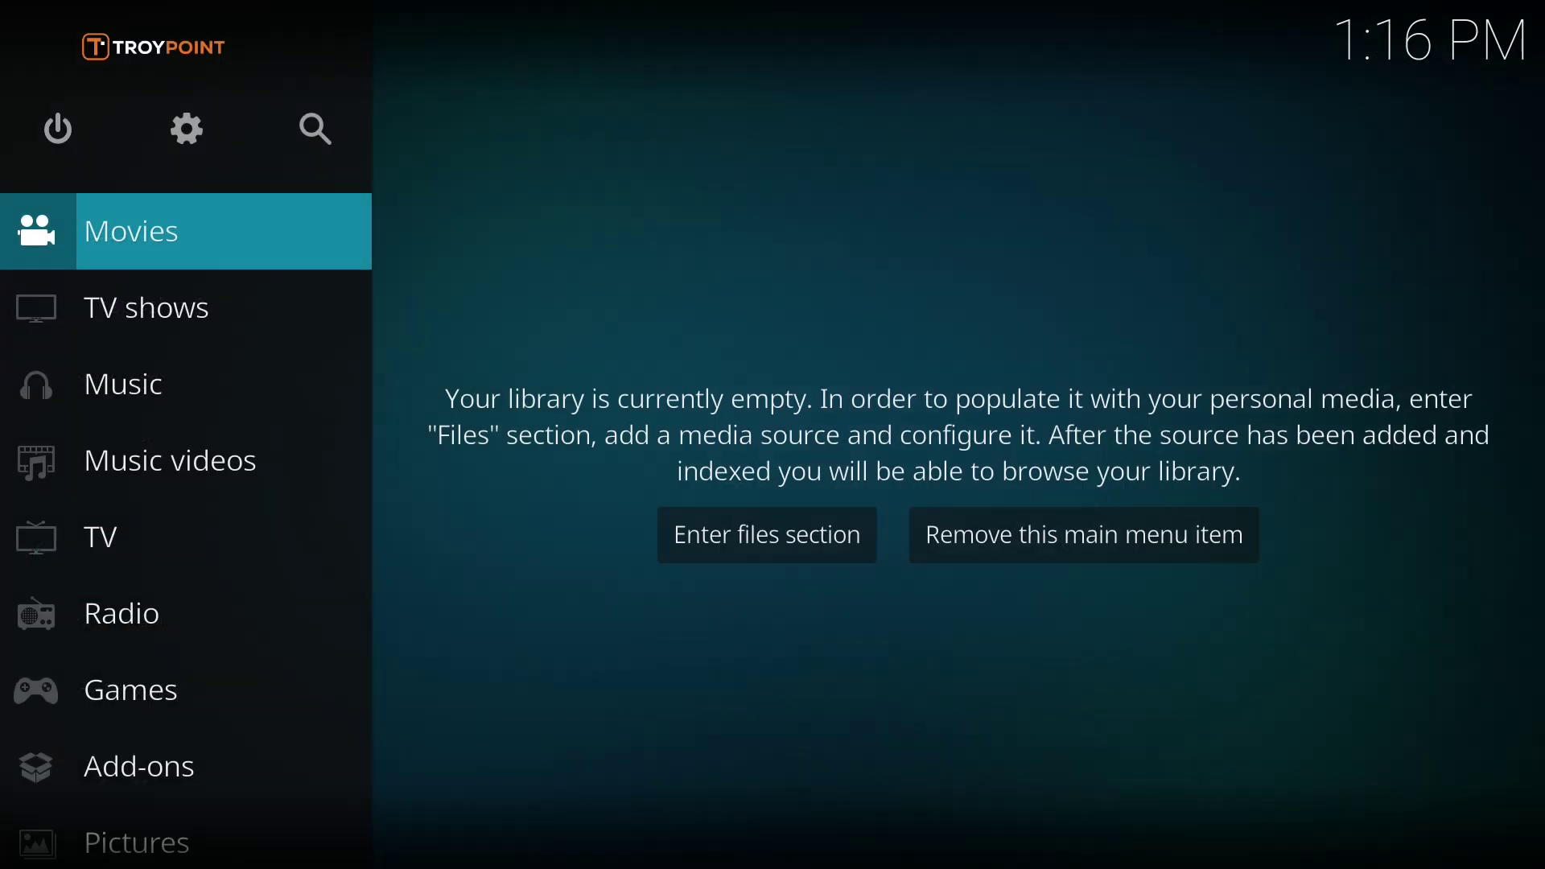
Step: Open the System category of the Kodi settings
{"action": "key", "text": "Up"}
{"action": "key", "text": "Right"}
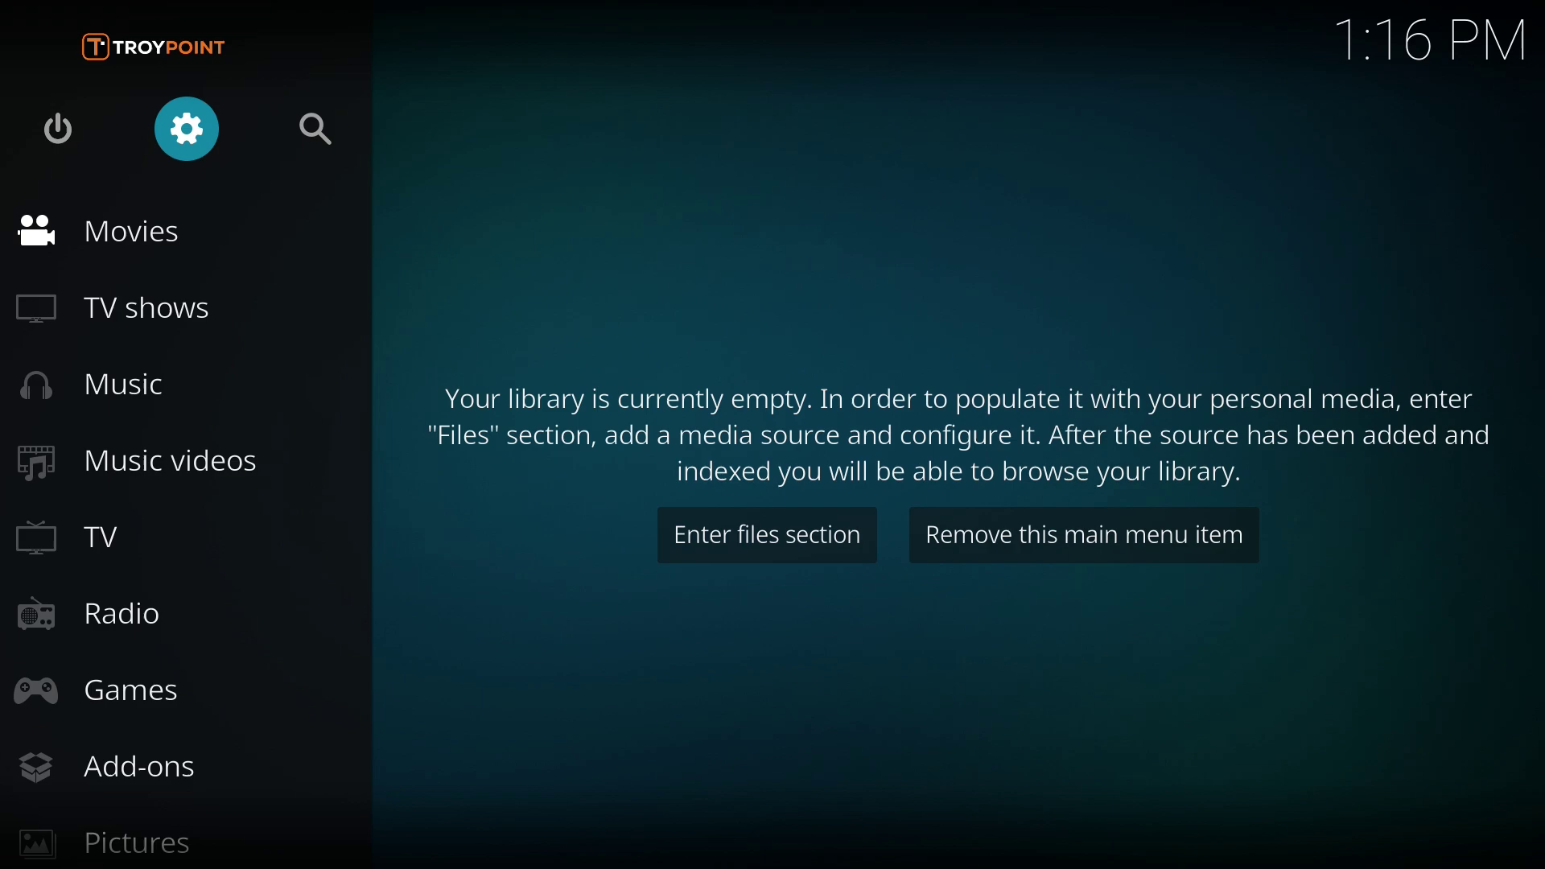
{"action": "key", "text": "Return"}
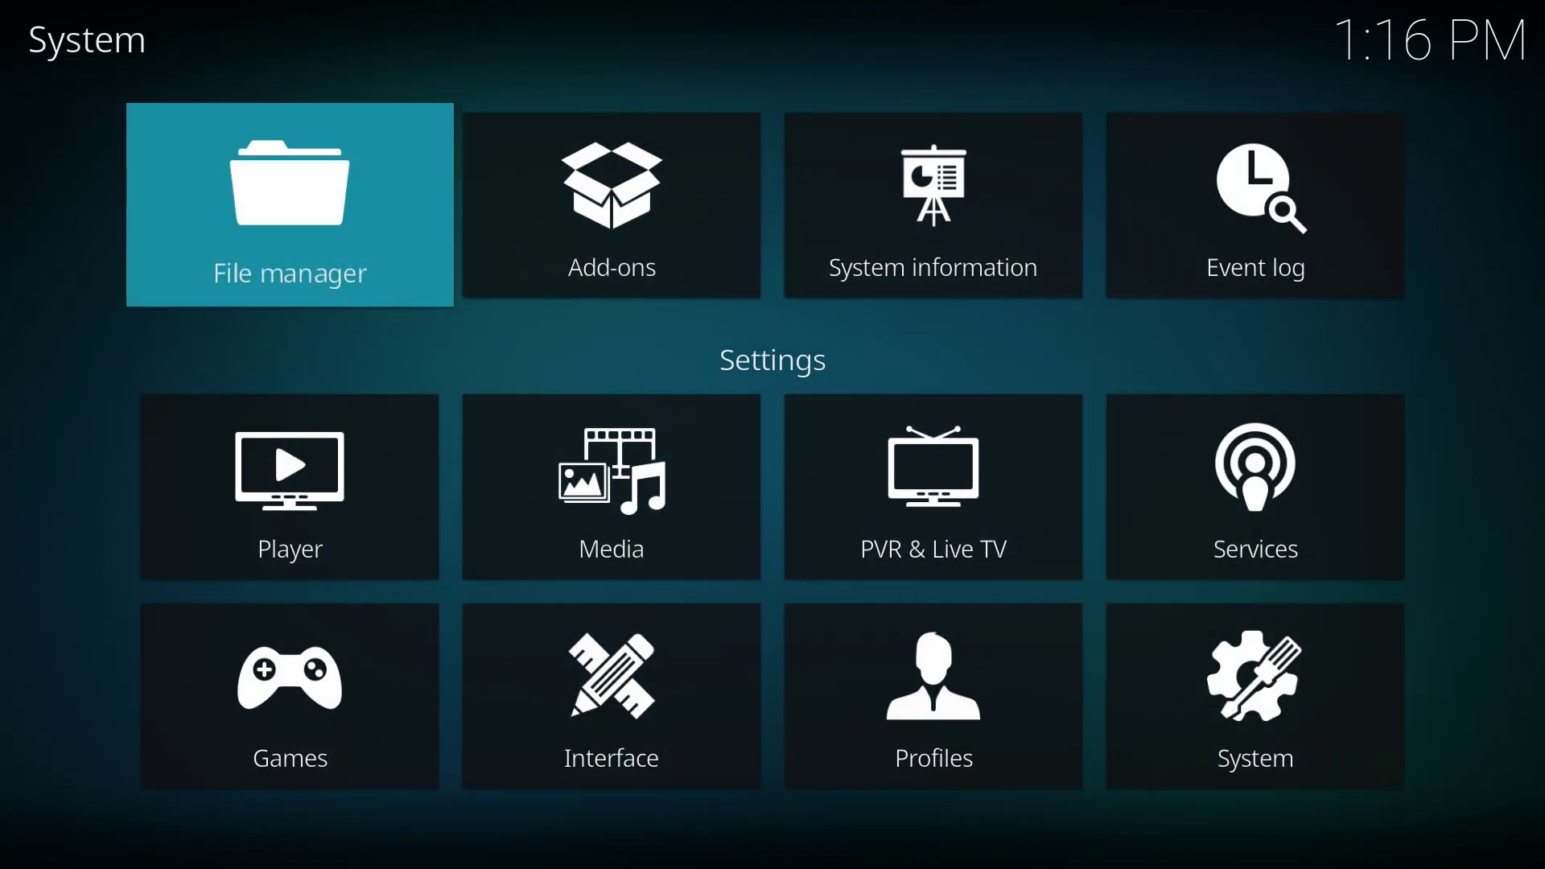
{"action": "key", "text": "Up"}
{"action": "key", "text": "Right"}
{"action": "key", "text": "Right"}
{"action": "key", "text": "Right"}
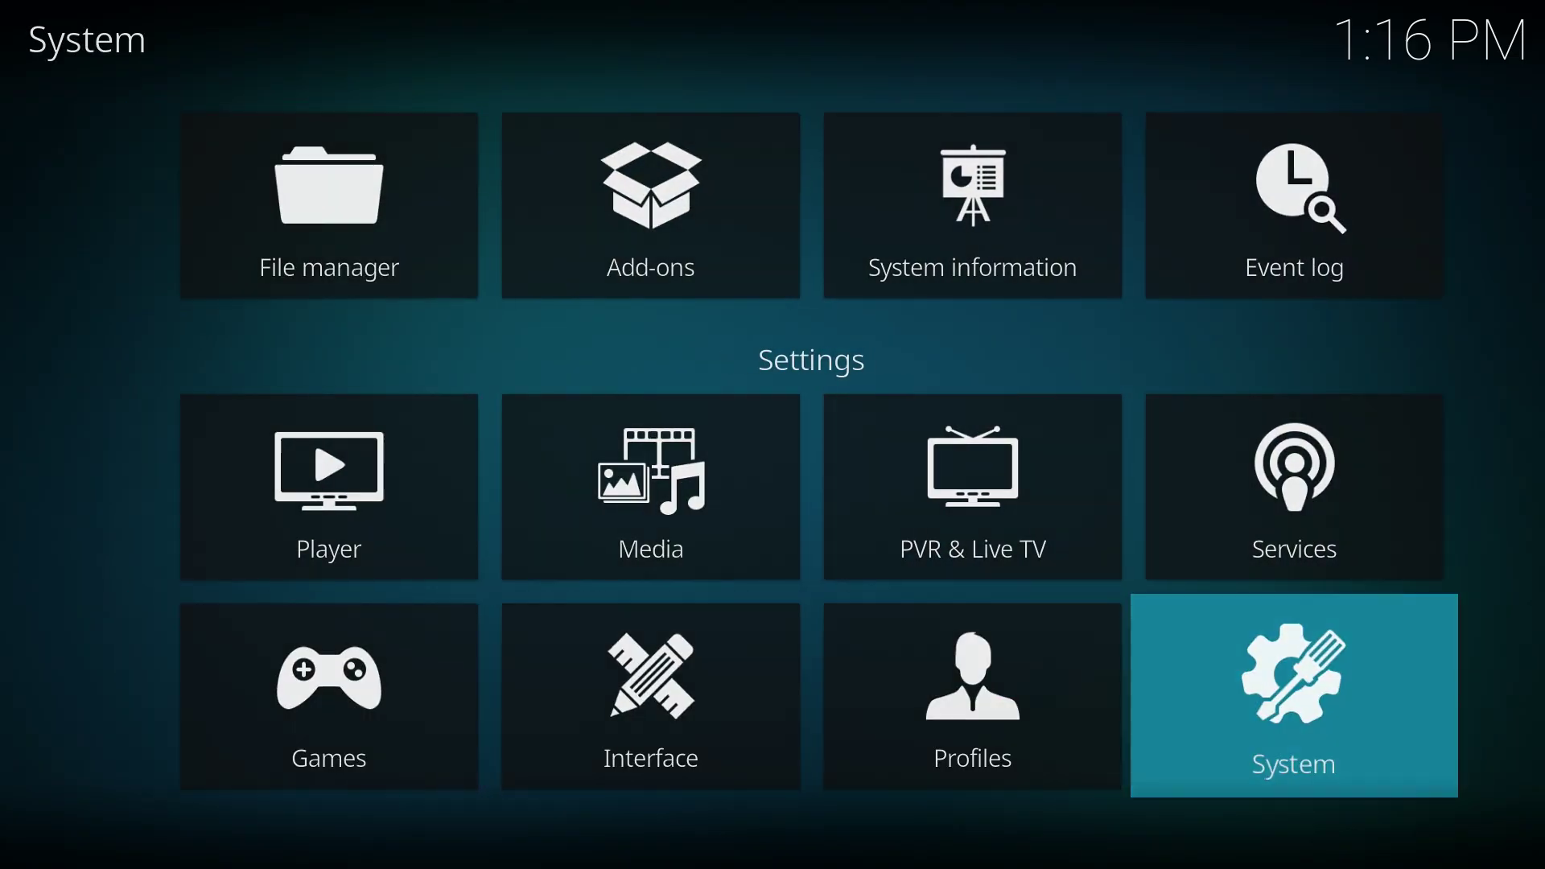
{"action": "key", "text": "Return"}
Step: Enable Unknown sources in the Add-ons settings and accept the security warning
{"action": "key", "text": "Down"}
{"action": "key", "text": "Down"}
{"action": "key", "text": "Down"}
{"action": "key", "text": "Down"}
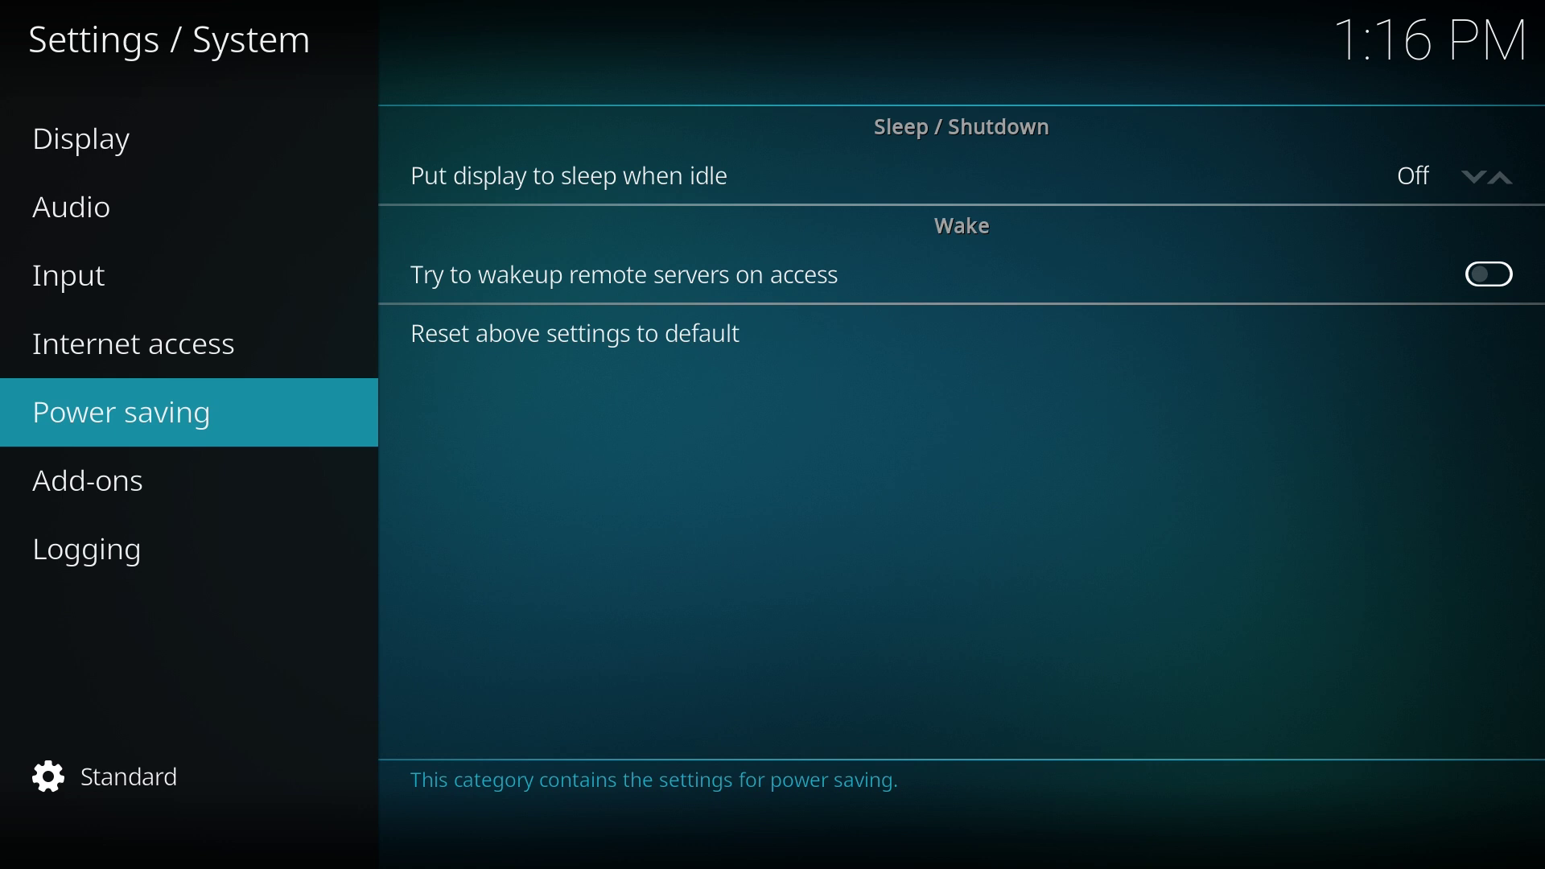
{"action": "key", "text": "Down"}
{"action": "key", "text": "Right"}
{"action": "key", "text": "Down"}
{"action": "key", "text": "Down"}
{"action": "key", "text": "Return"}
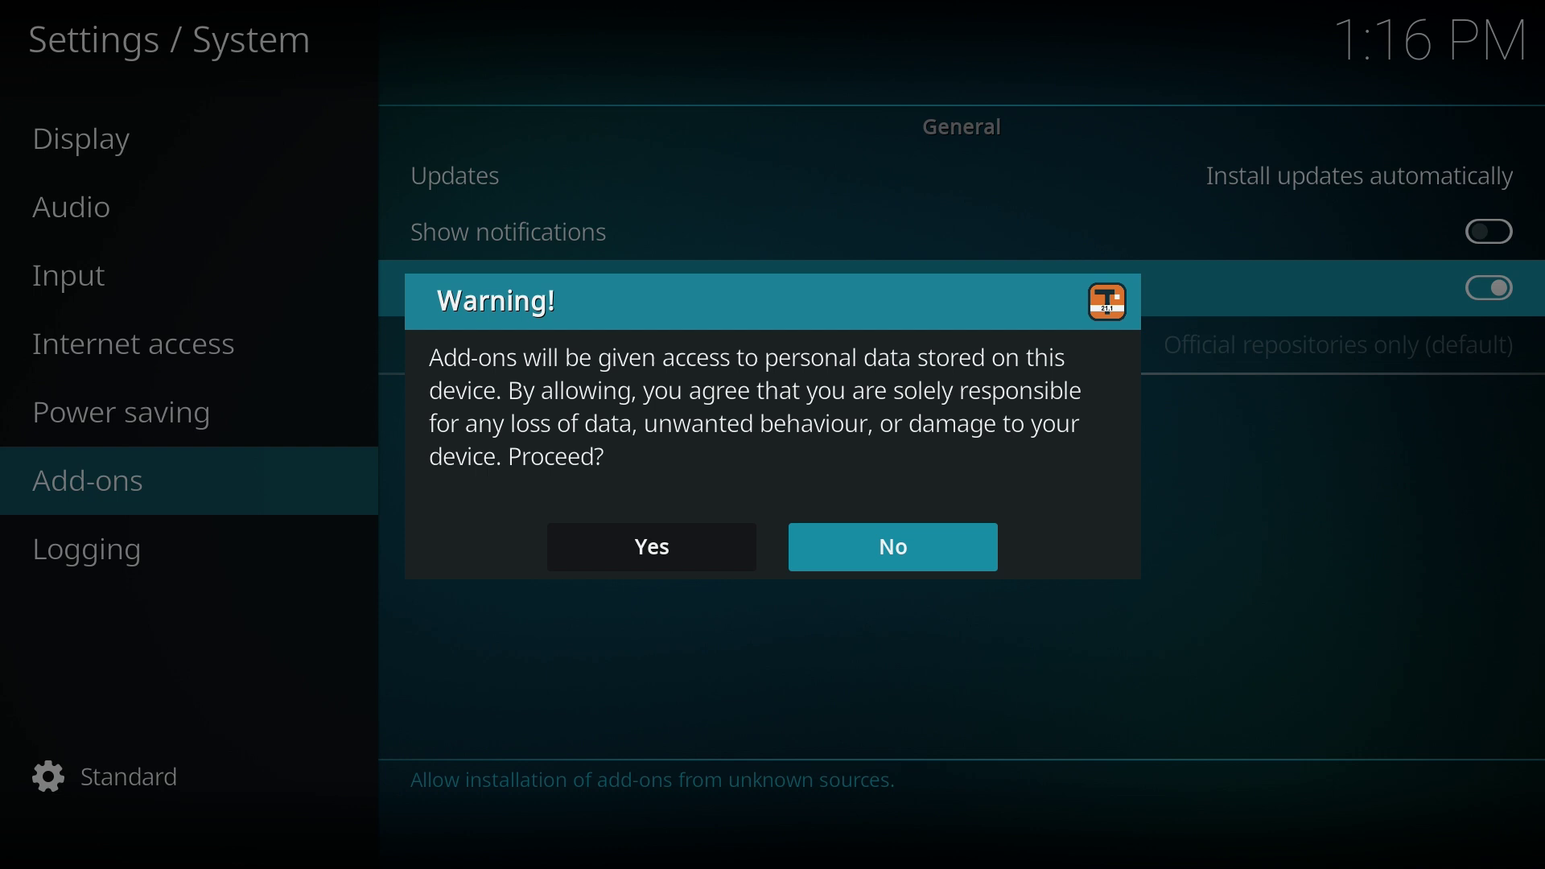
{"action": "key", "text": "Left"}
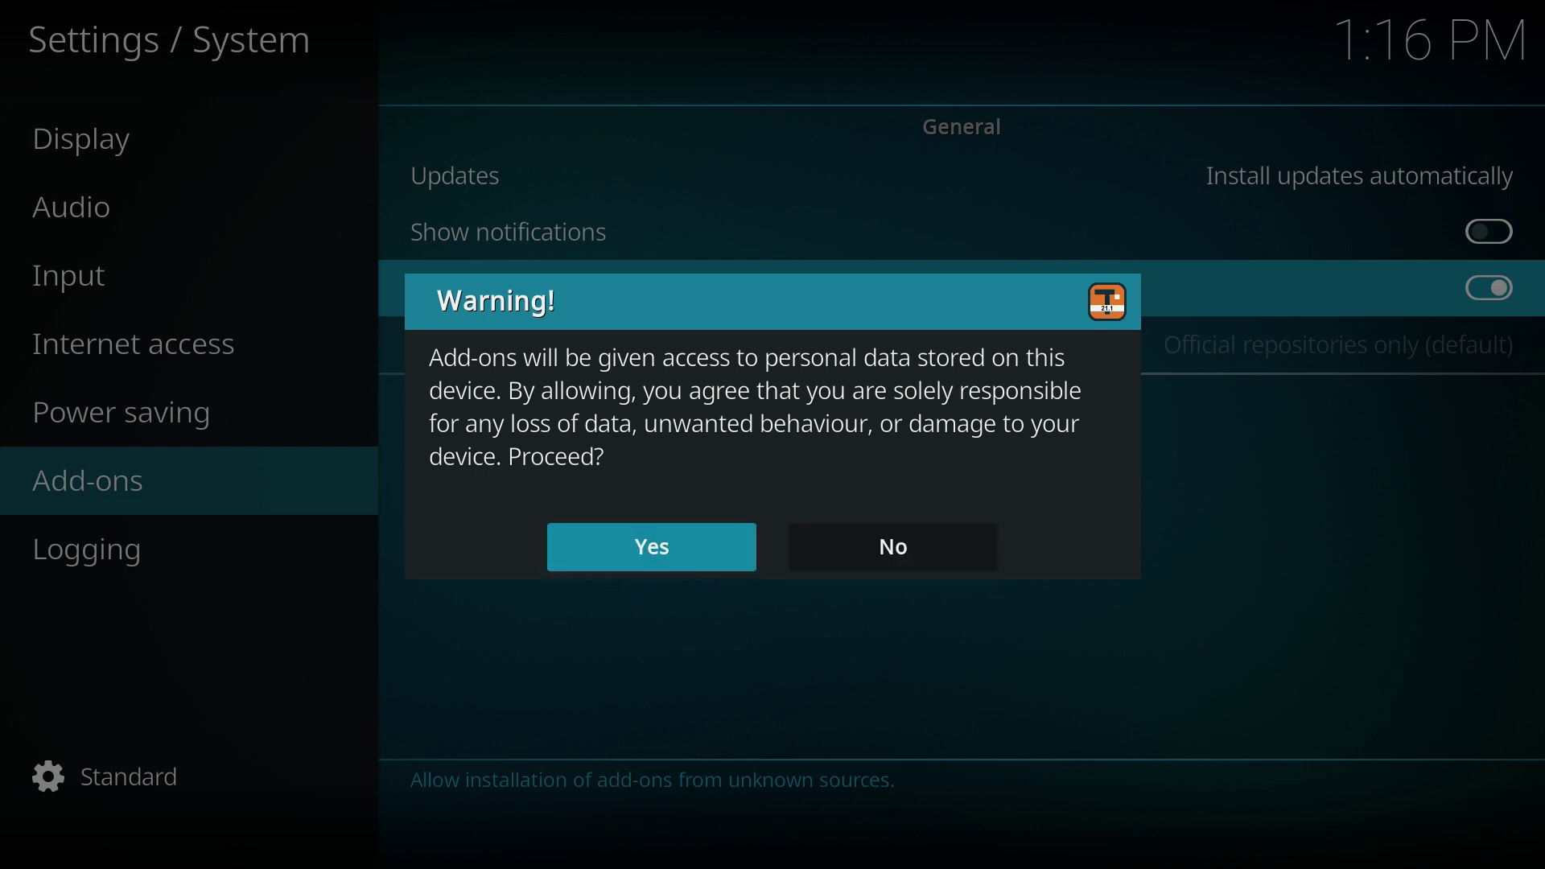
{"action": "key", "text": "Return"}
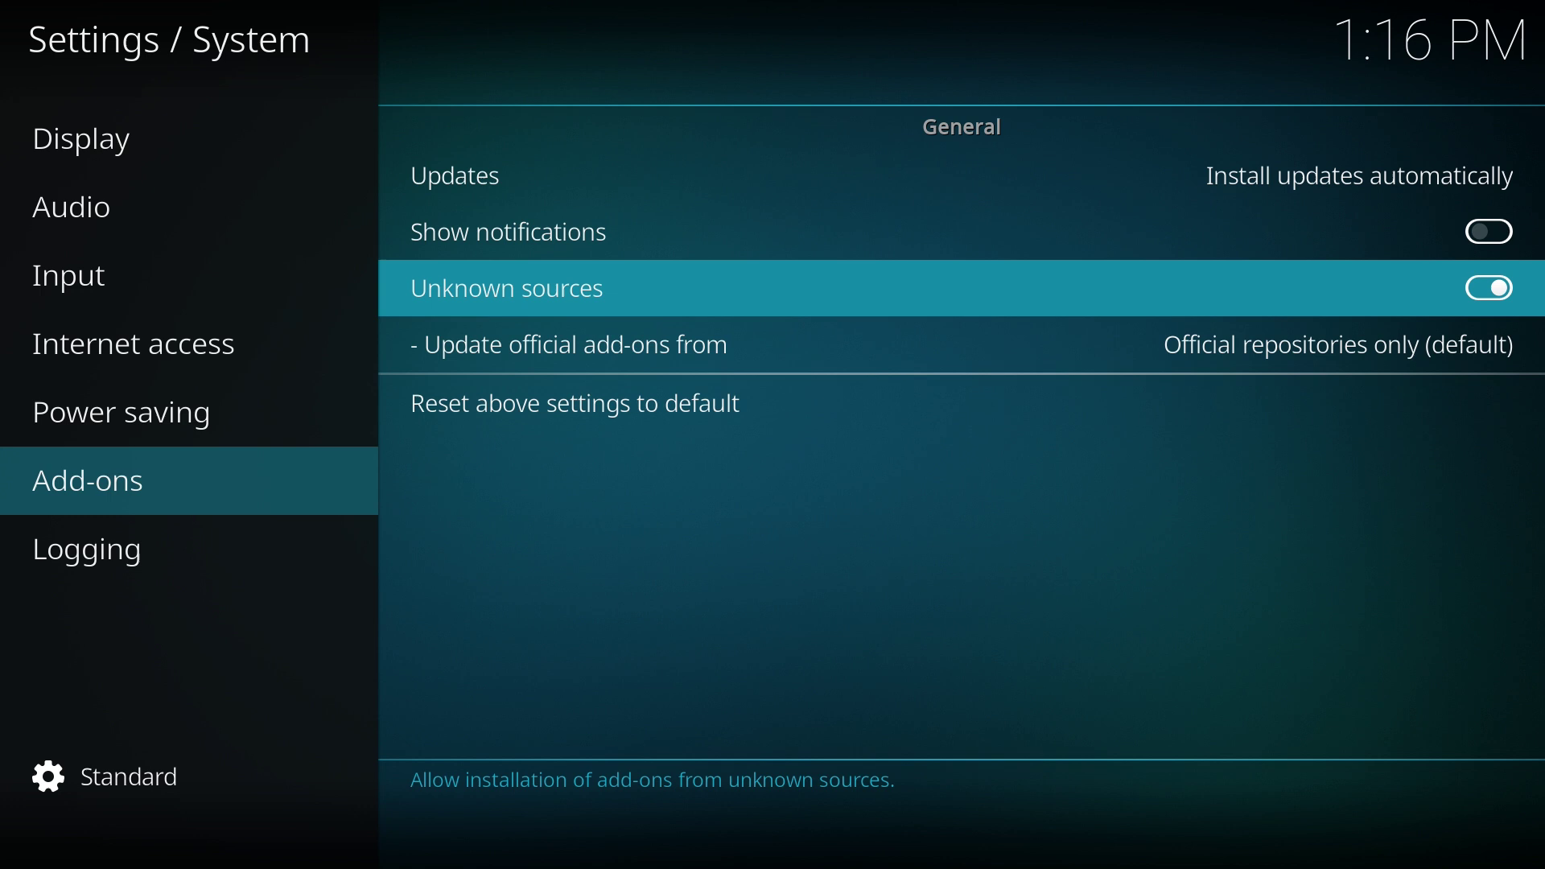
Step: Set official add-ons to update from Any repositories
{"action": "key", "text": "Down"}
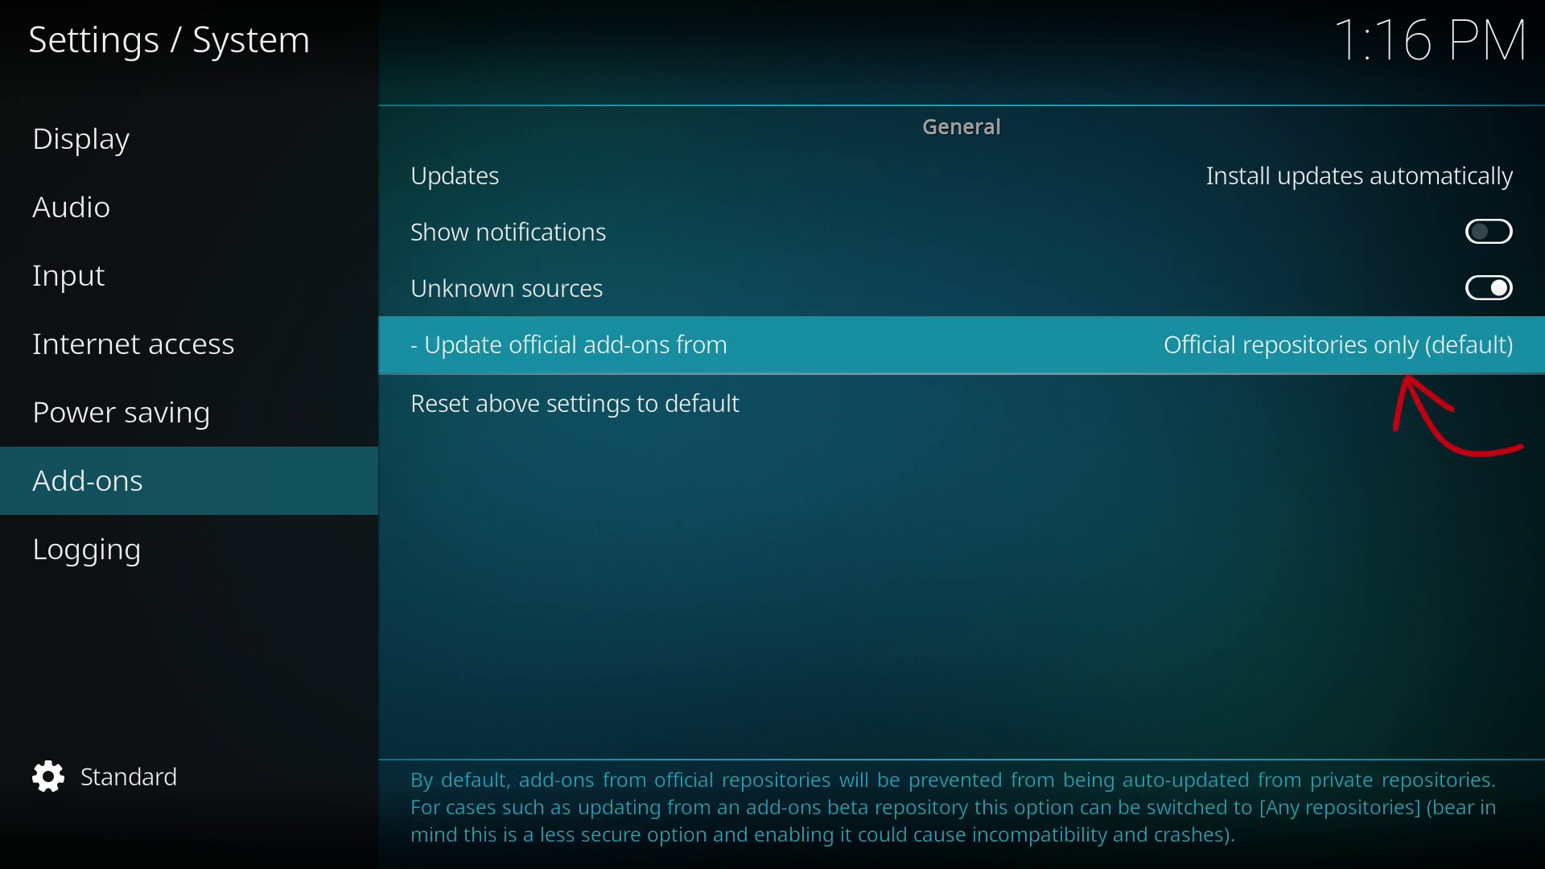
{"action": "key", "text": "Return"}
{"action": "key", "text": "Down"}
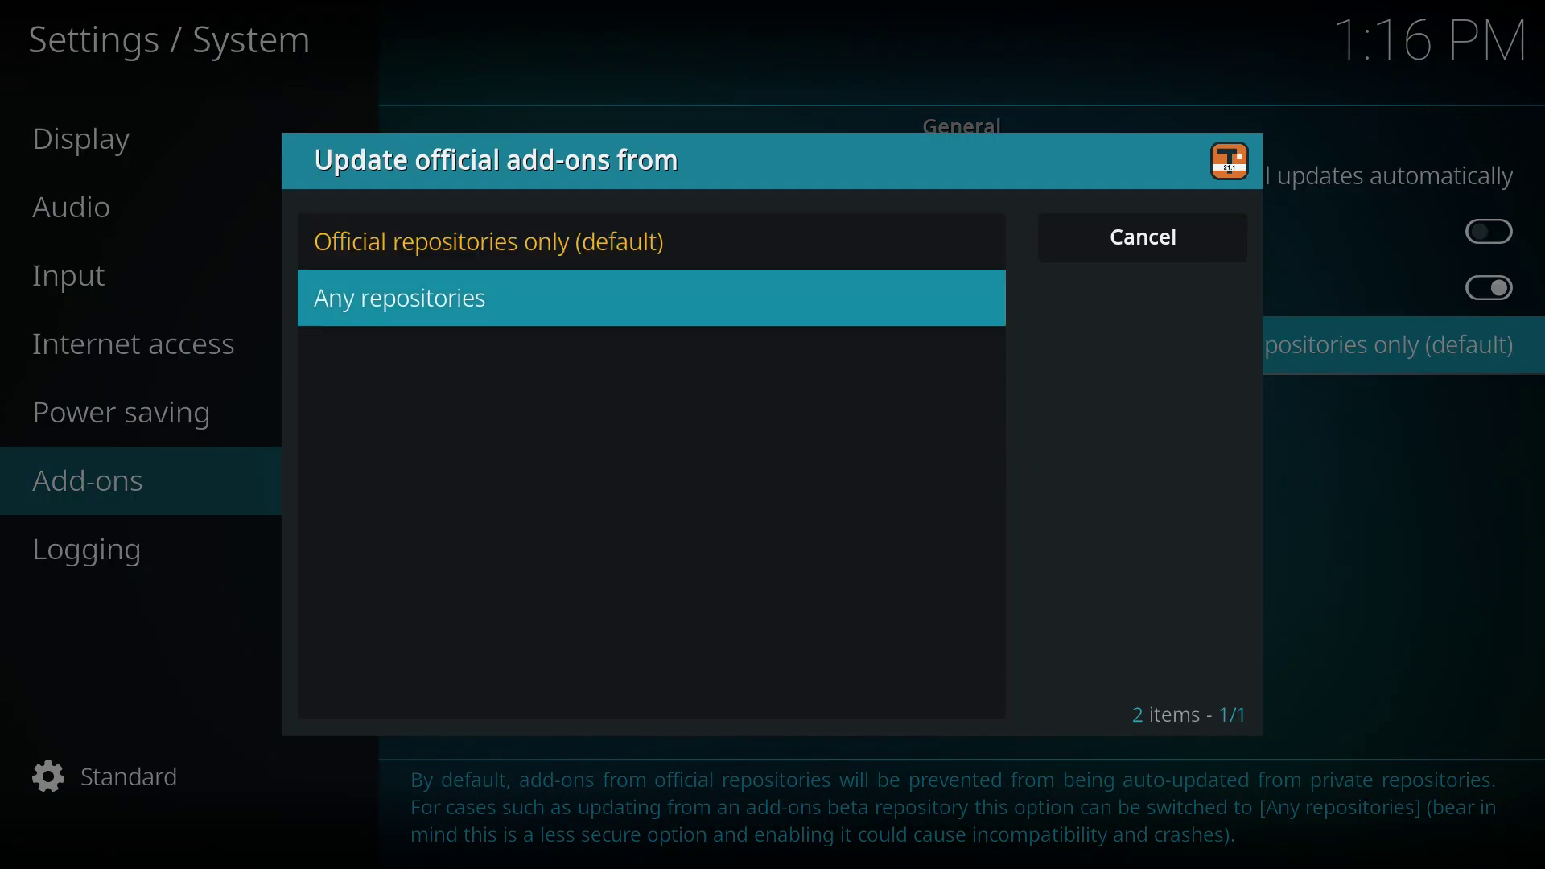
{"action": "key", "text": "Return"}
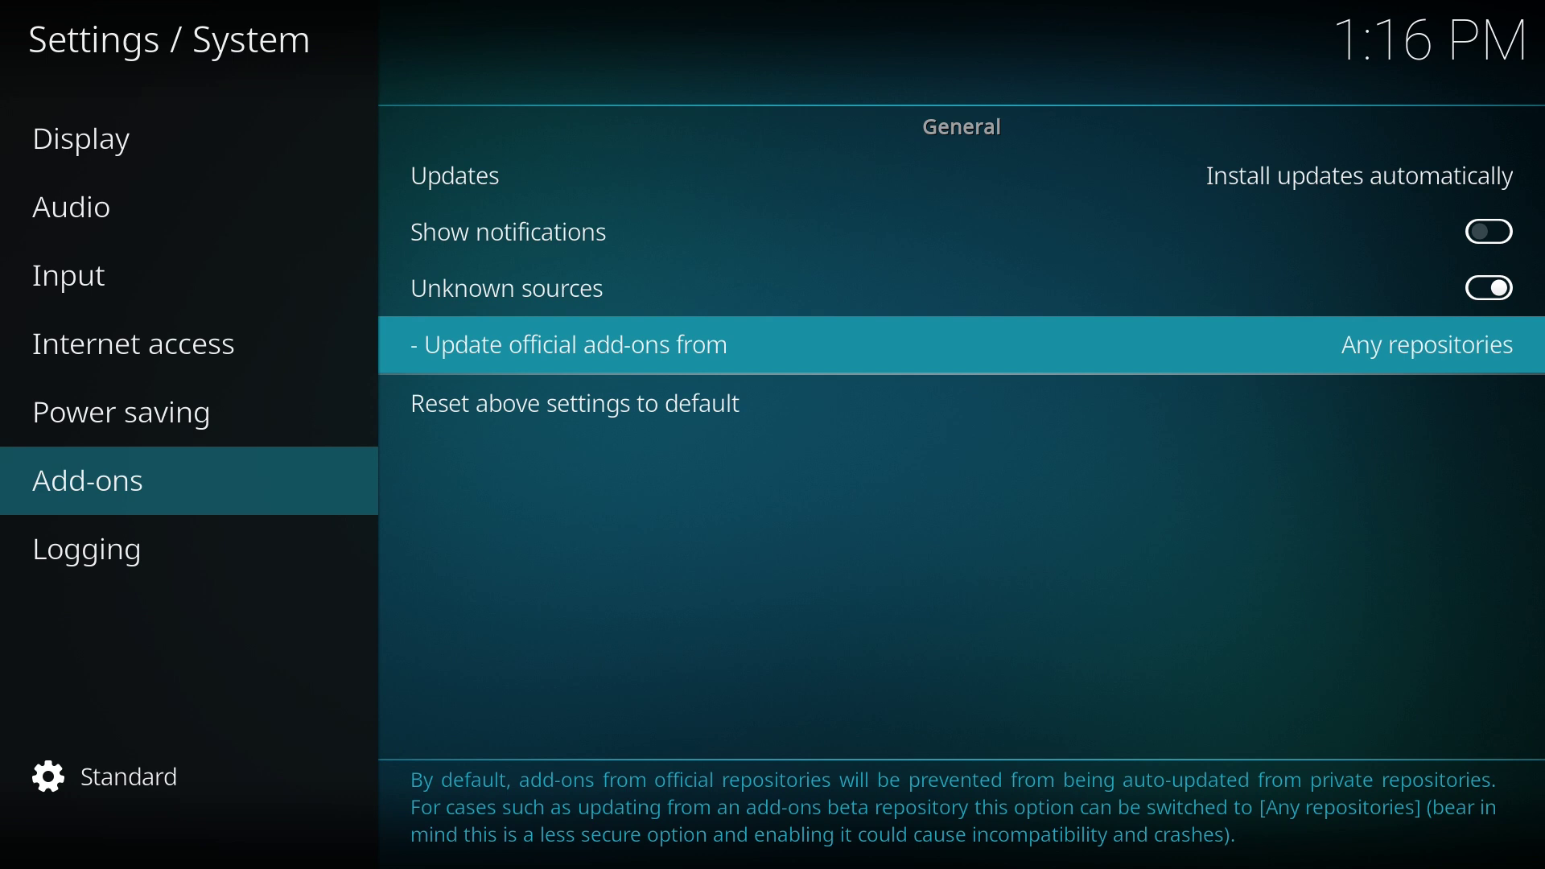
Step: Set the add-on Updates option to "Notify, but don't install updates"
{"action": "key", "text": "Up"}
{"action": "key", "text": "Up"}
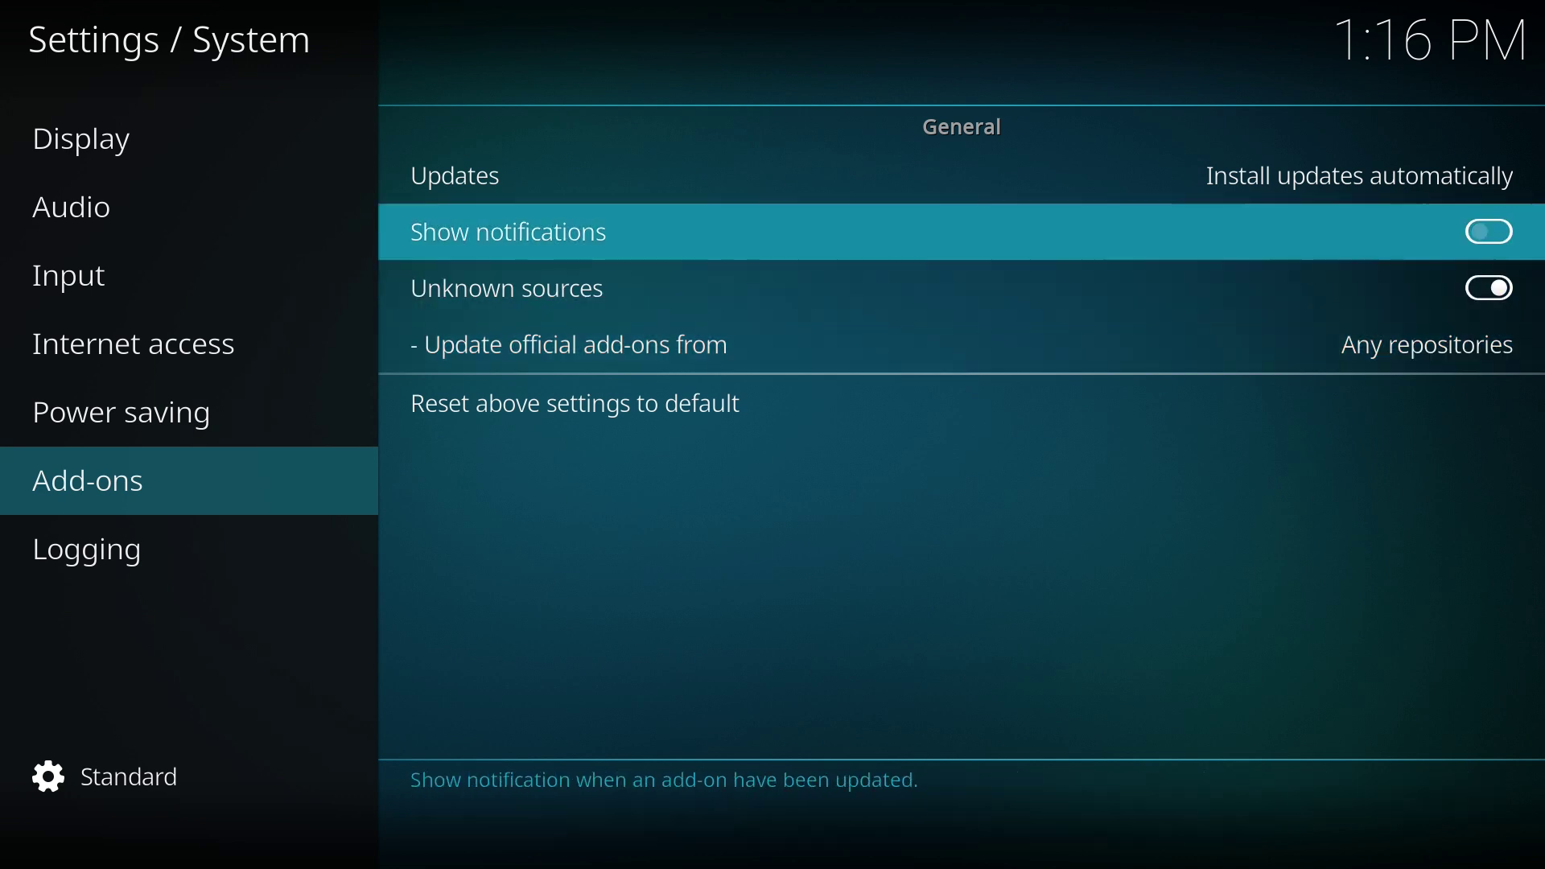
{"action": "key", "text": "Up"}
{"action": "key", "text": "Return"}
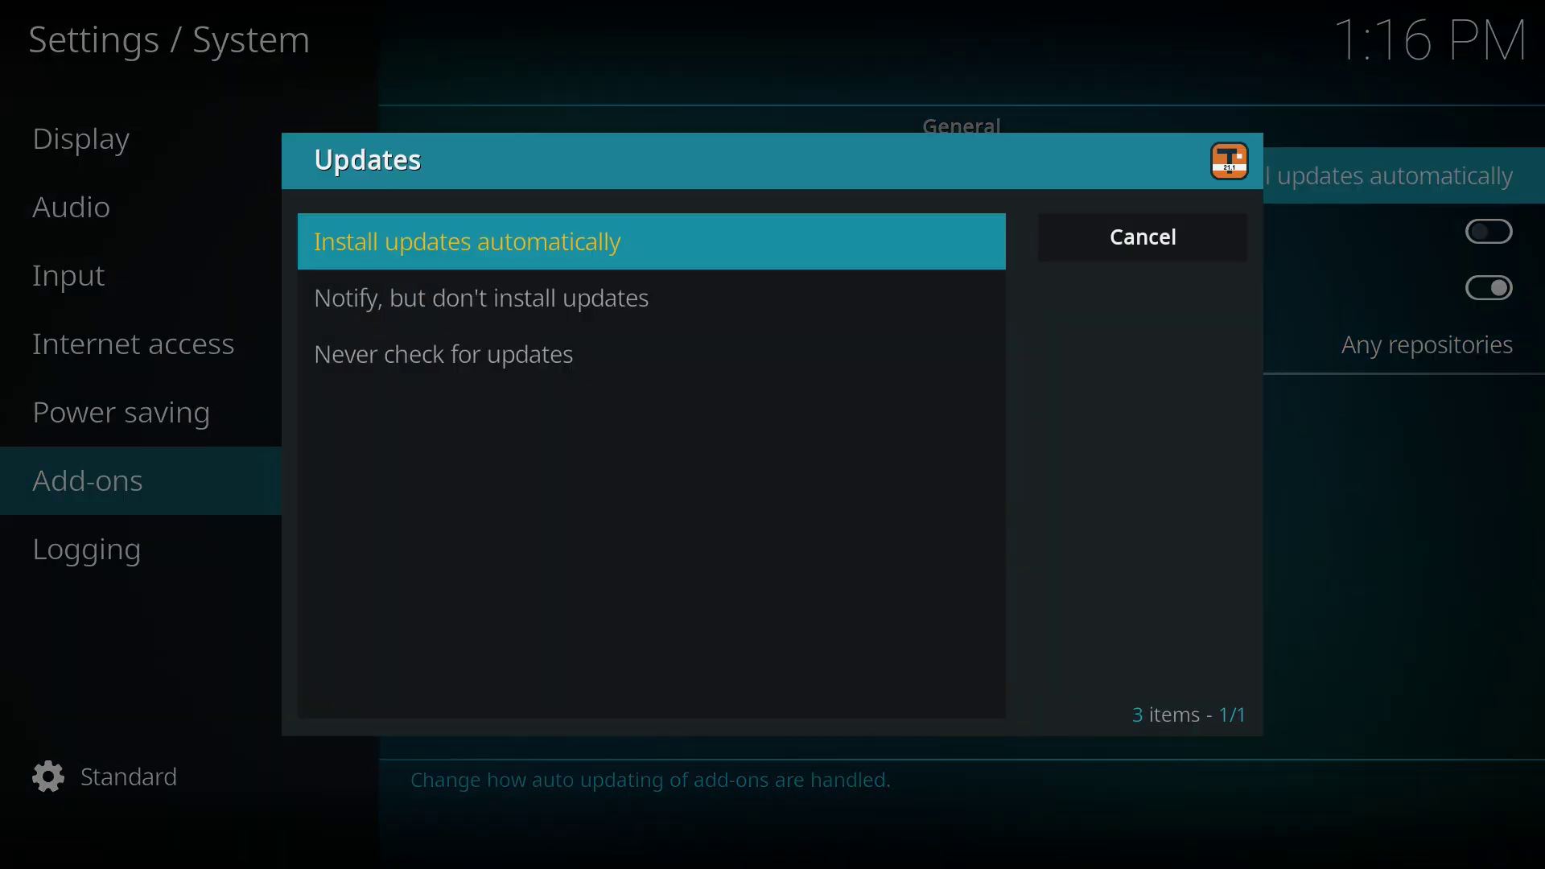
{"action": "key", "text": "Down"}
{"action": "key", "text": "Down"}
{"action": "key", "text": "Up"}
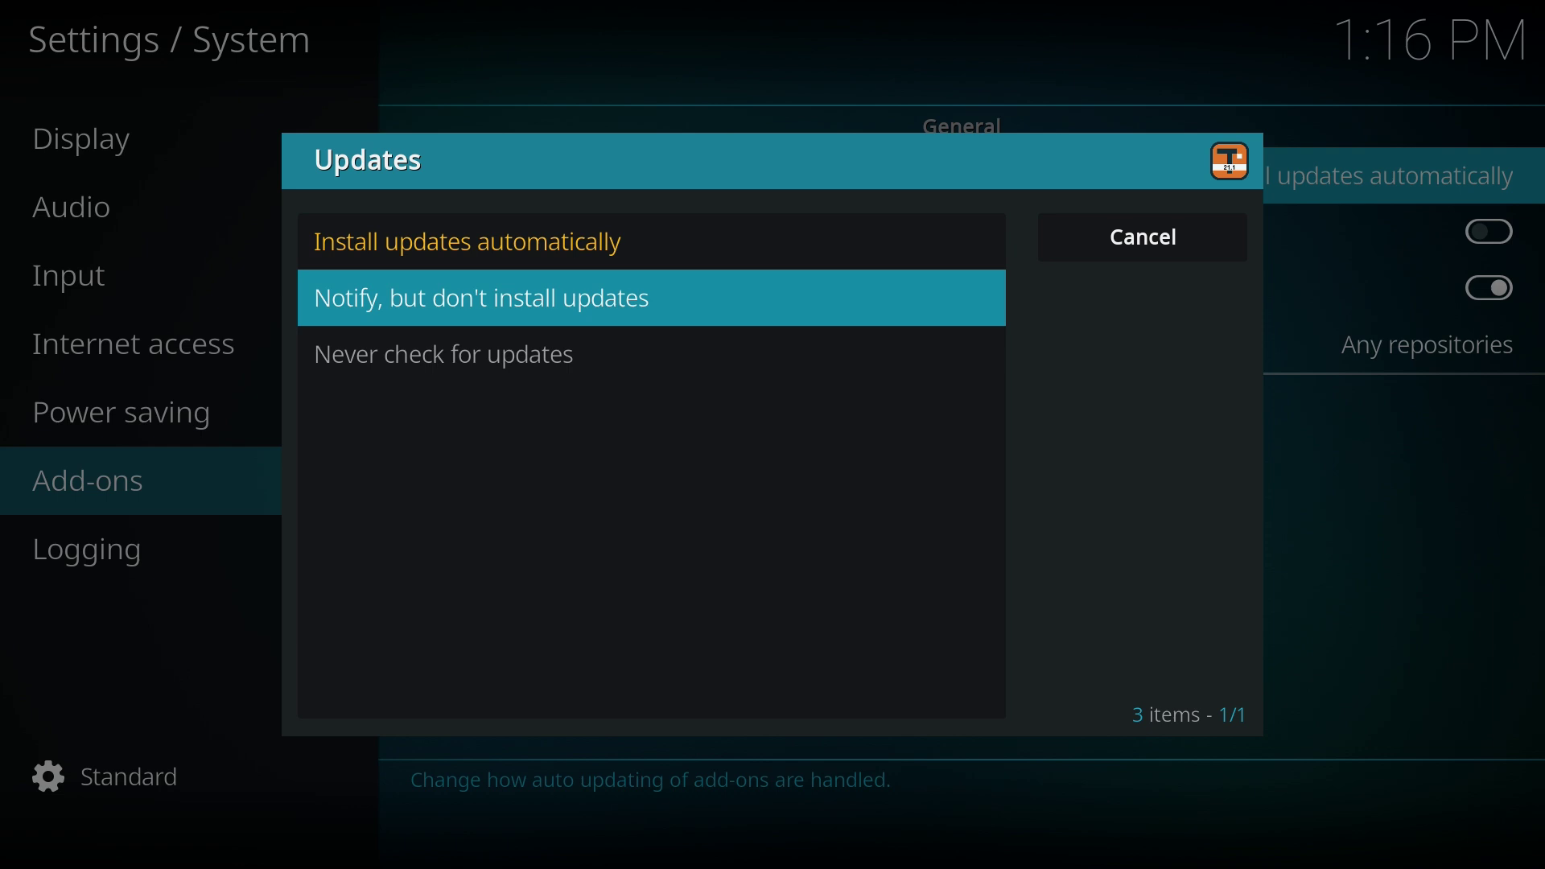
{"action": "key", "text": "Return"}
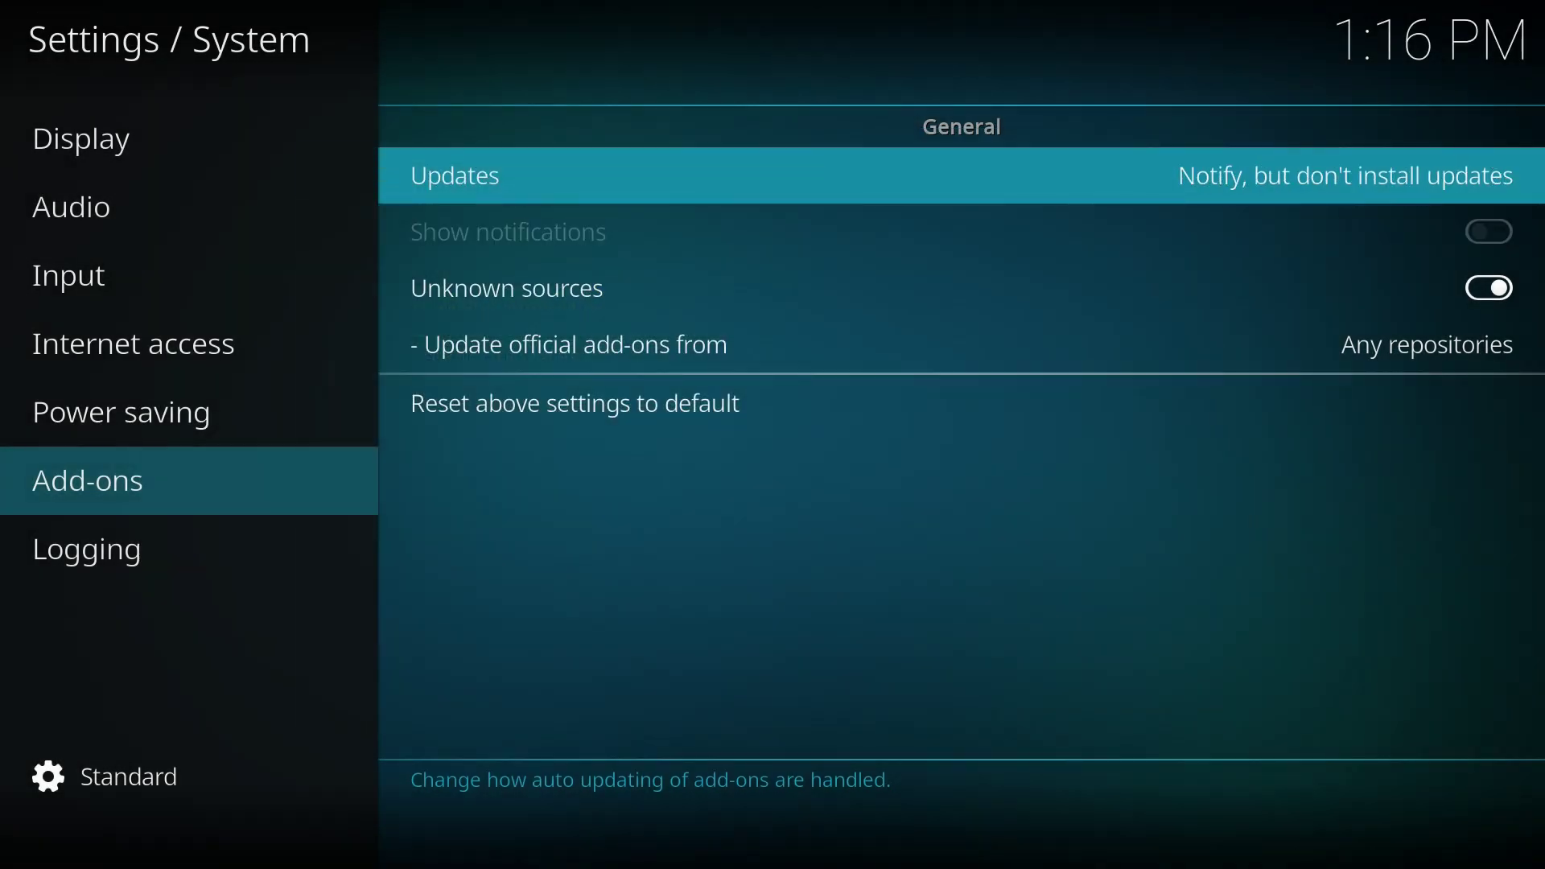
{"action": "key", "text": "Down"}
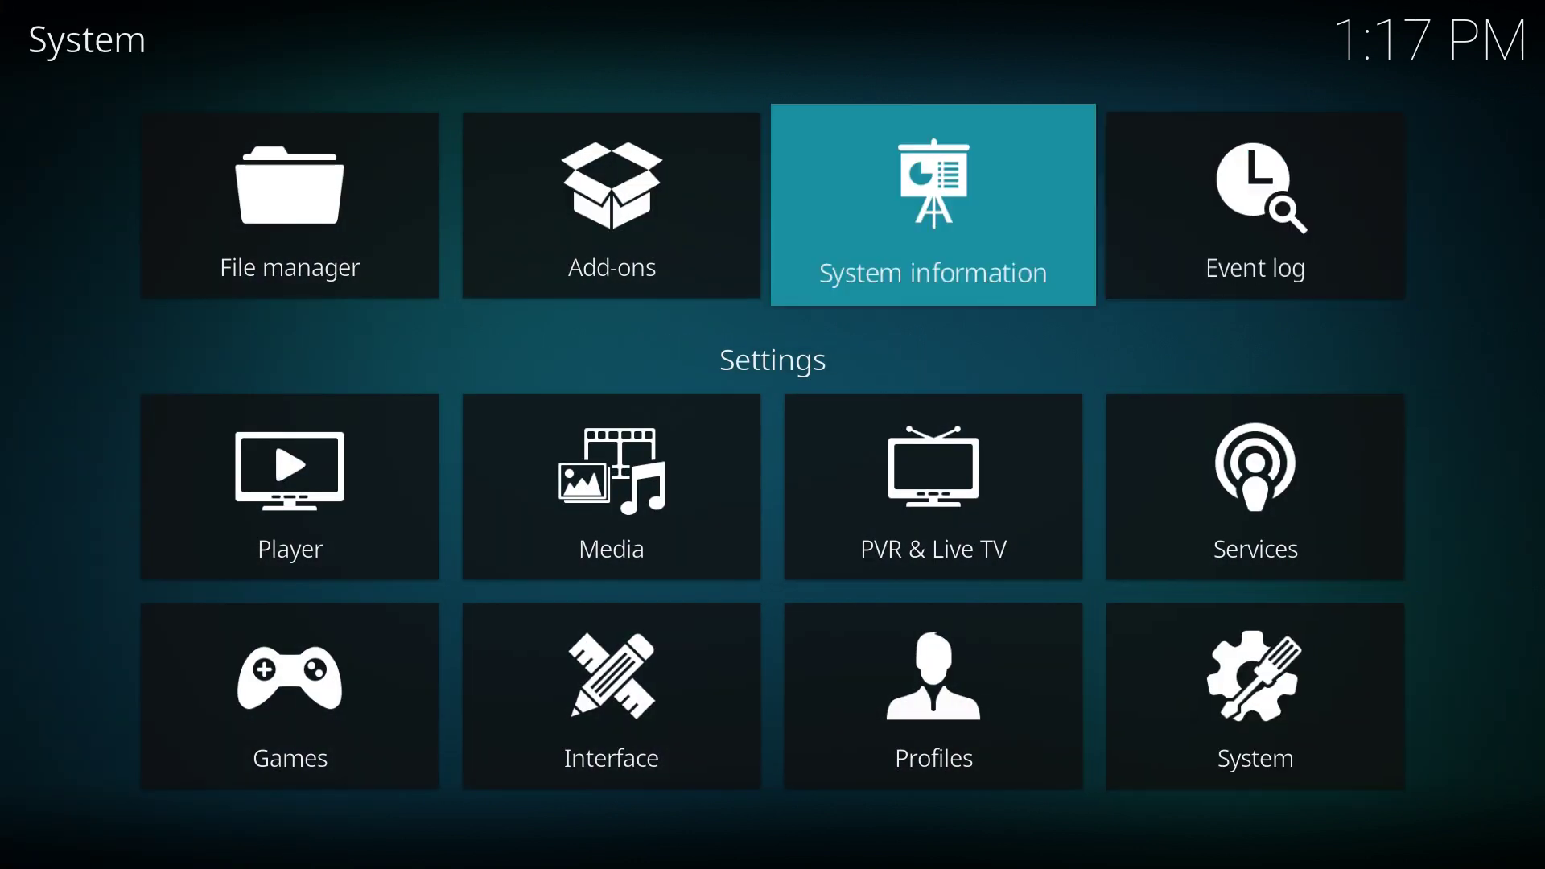
{"action": "key", "text": "Left"}
{"action": "key", "text": "Left"}
{"action": "key", "text": "Return"}
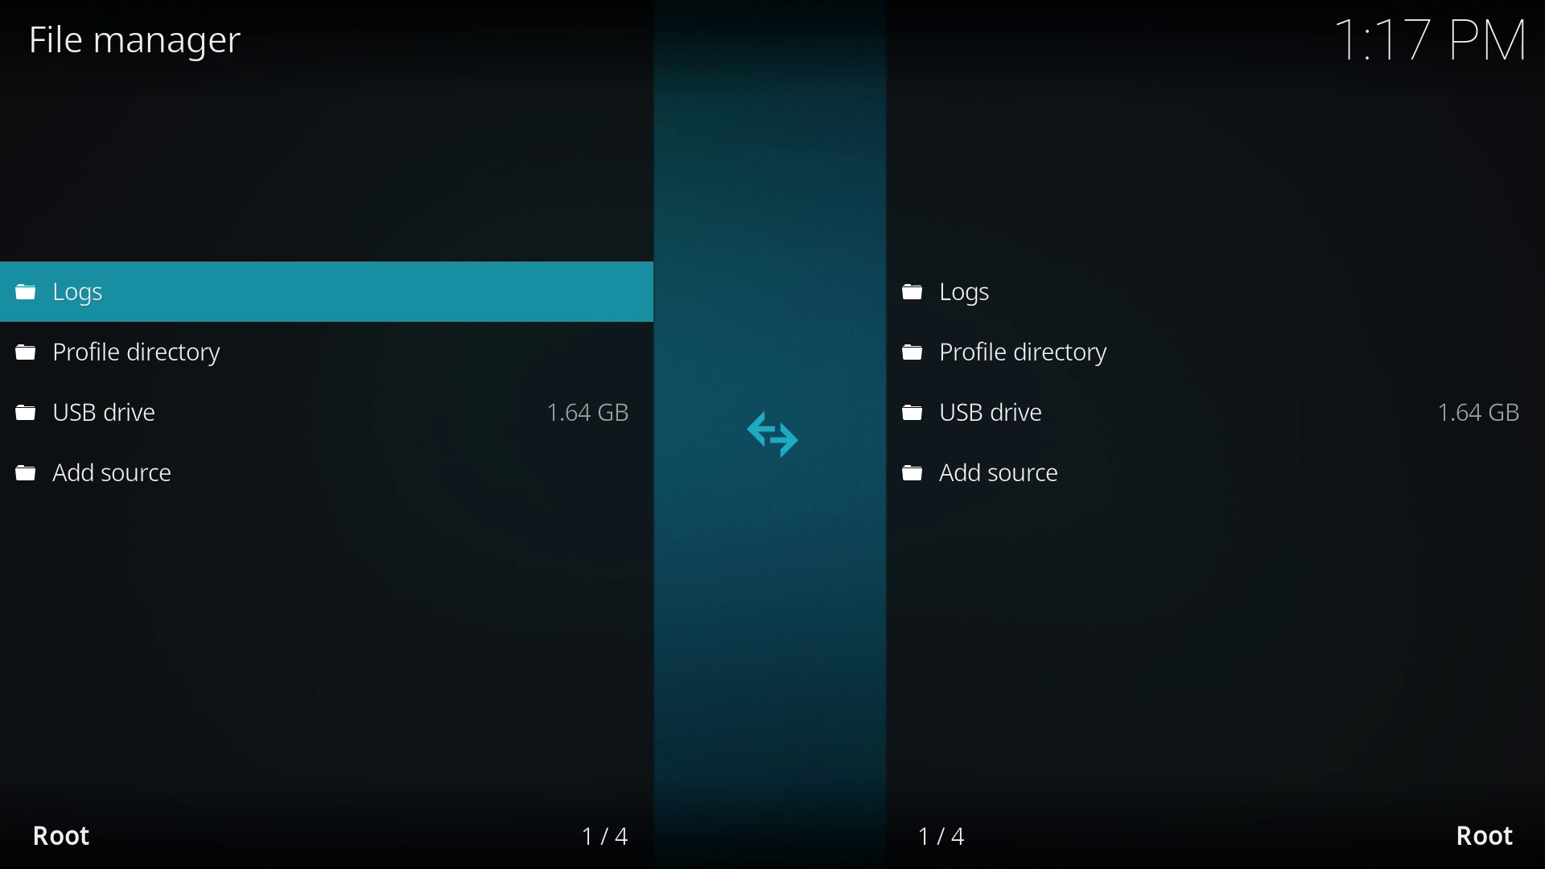
{"action": "key", "text": "Down"}
{"action": "key", "text": "Down"}
{"action": "key", "text": "Down"}
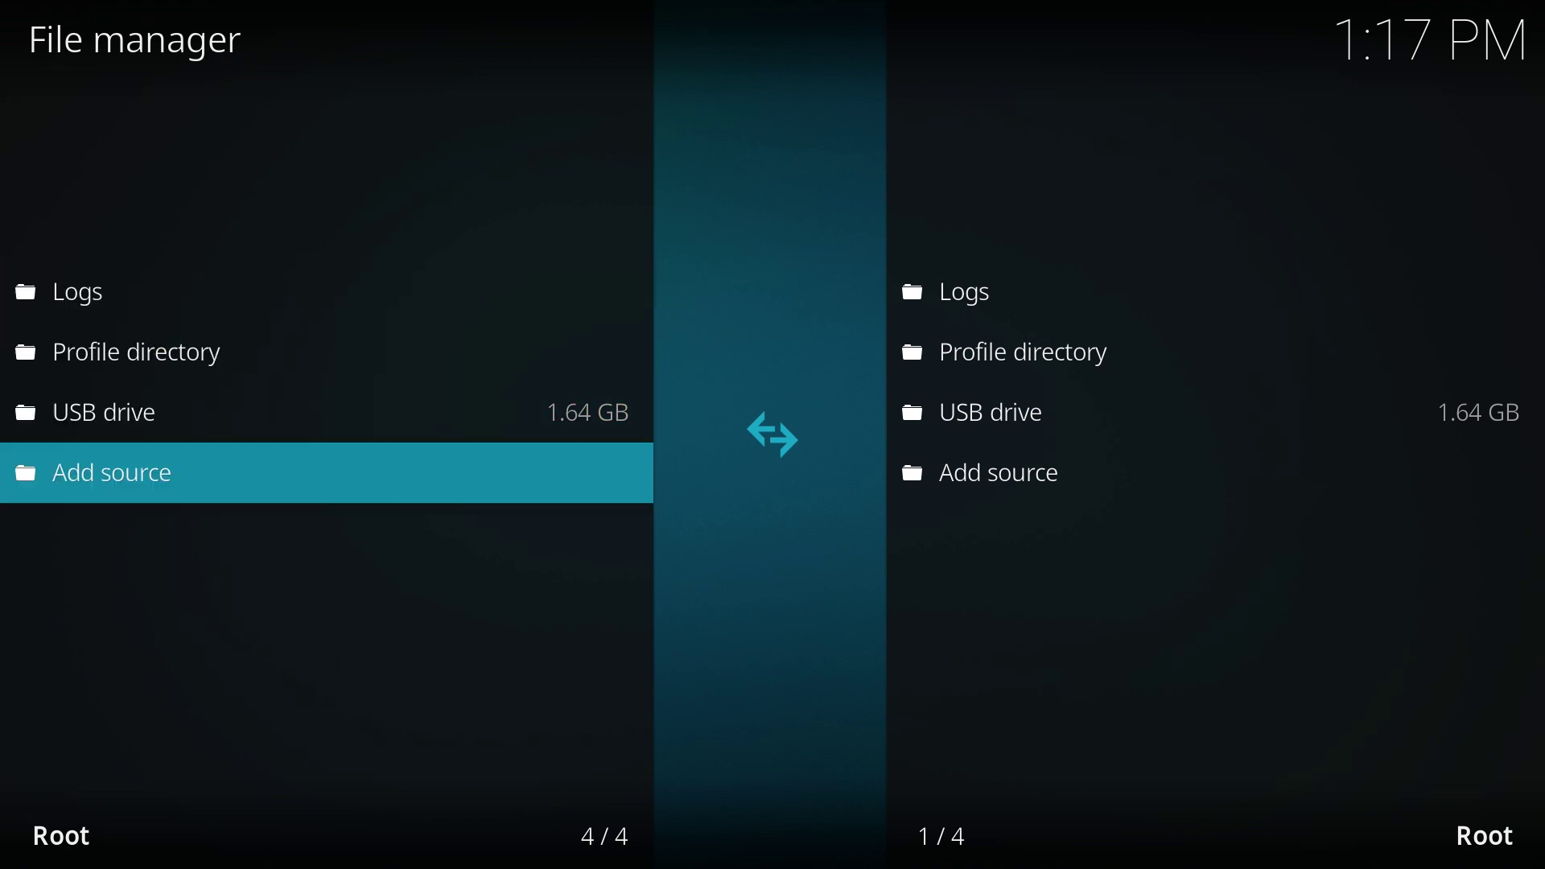
{"action": "key", "text": "Return"}
{"action": "key", "text": "Return"}
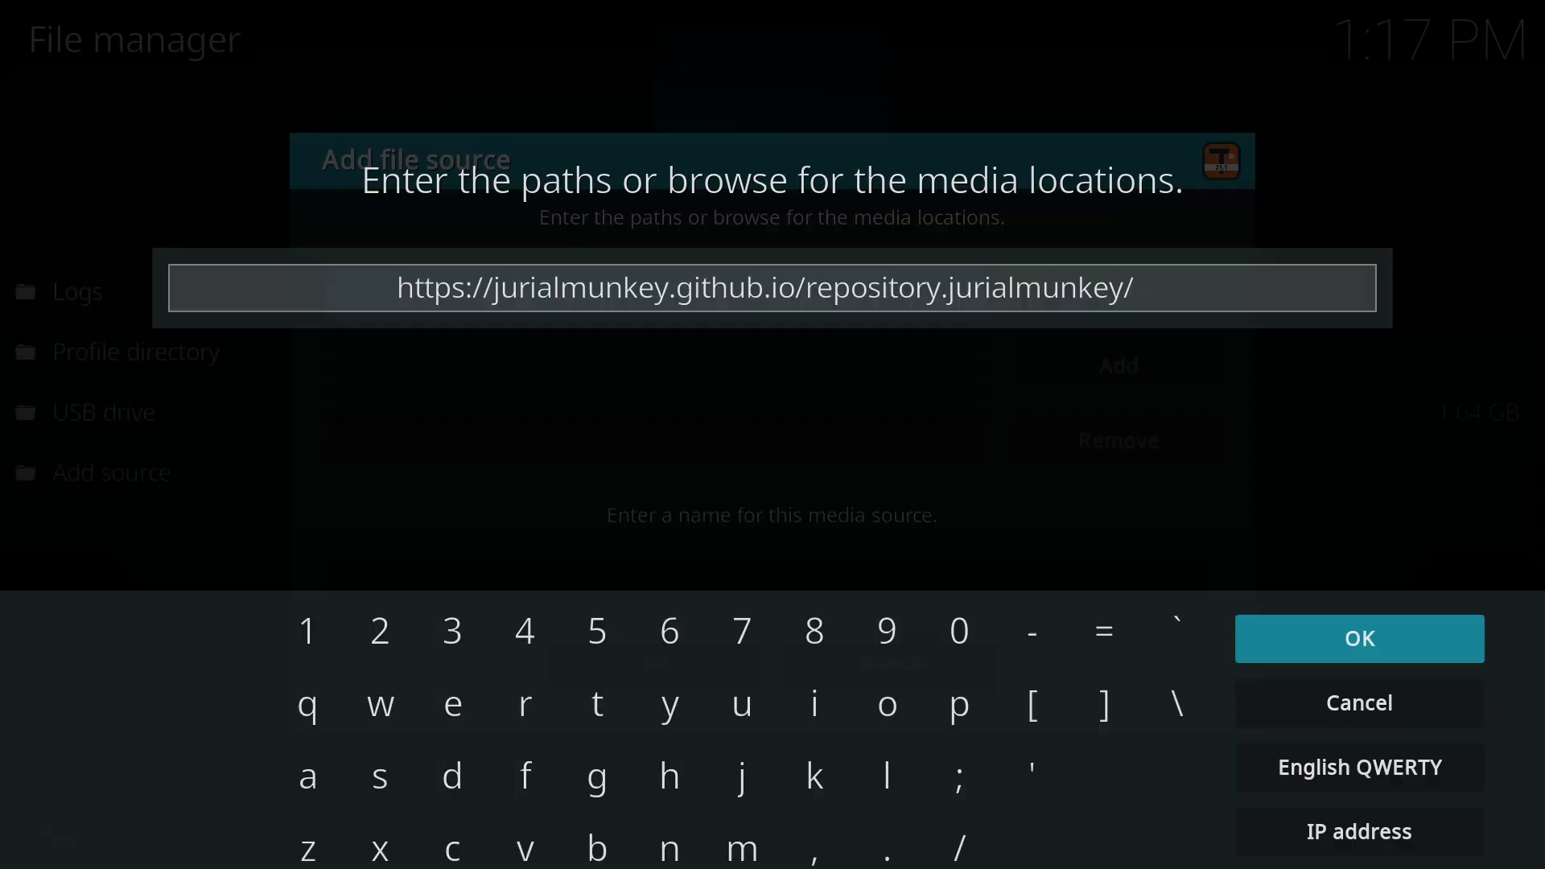
{"action": "key", "text": "Return"}
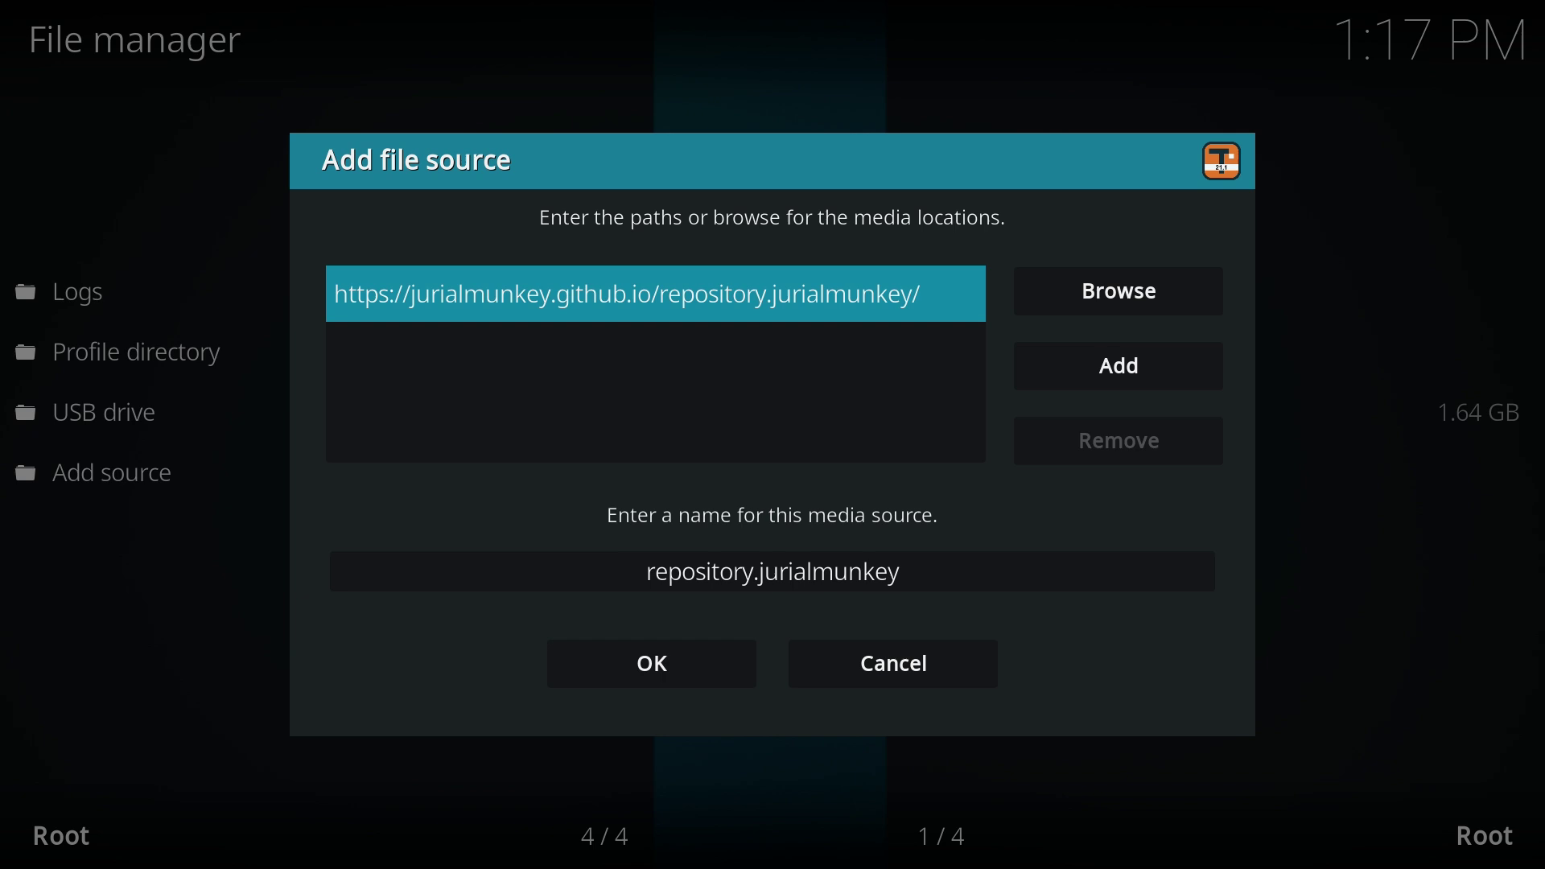
Step: Name the new file source "jurialmunkey repo" and save it
{"action": "left_click", "coordinate": [773, 571]}
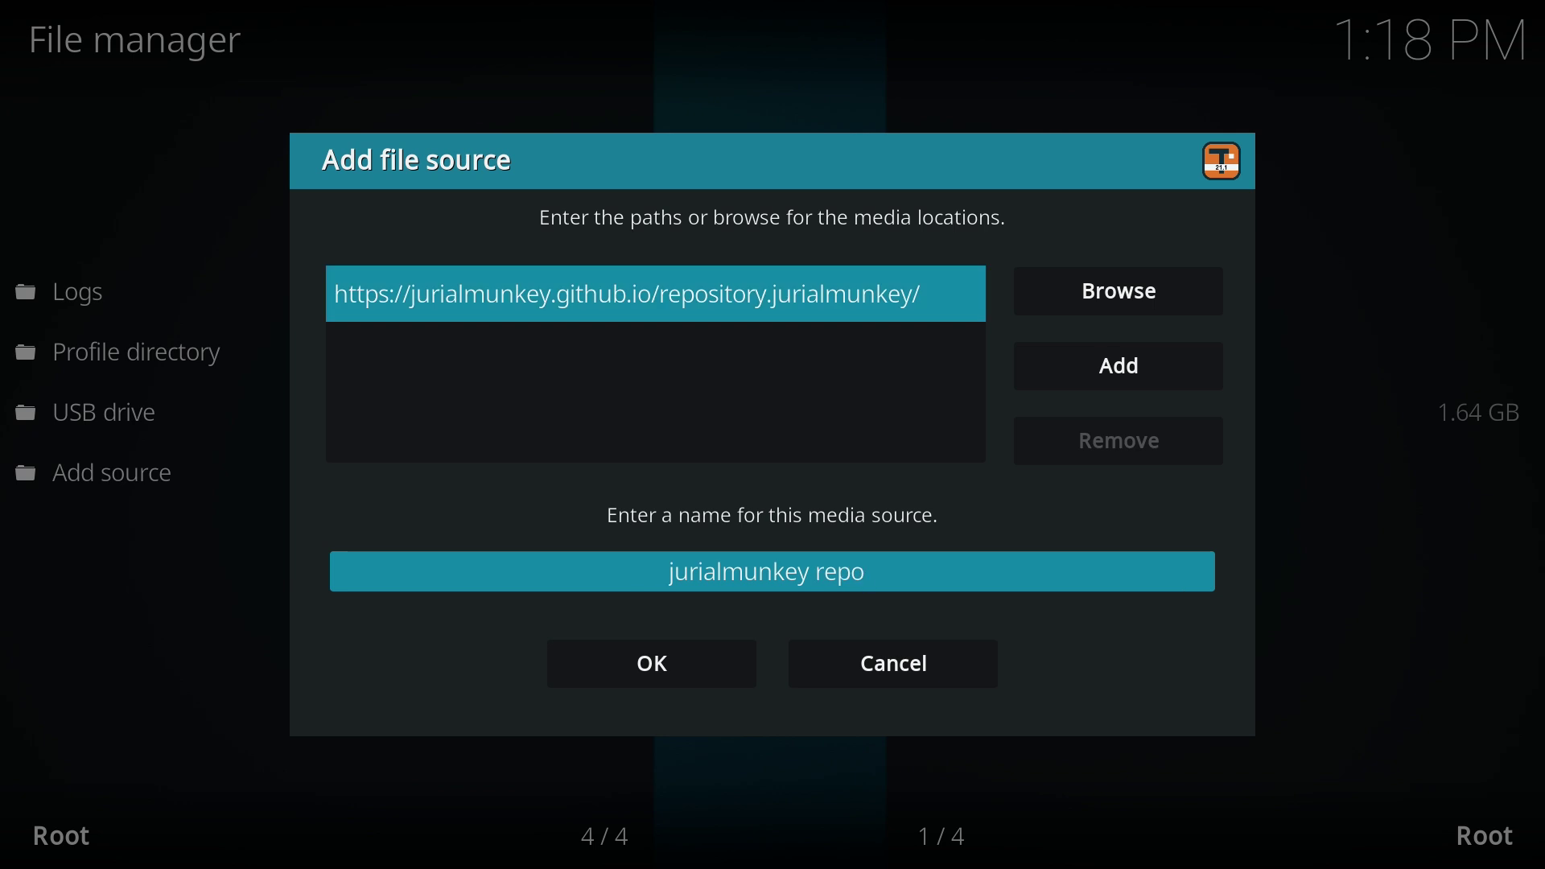
{"action": "key", "text": "Down"}
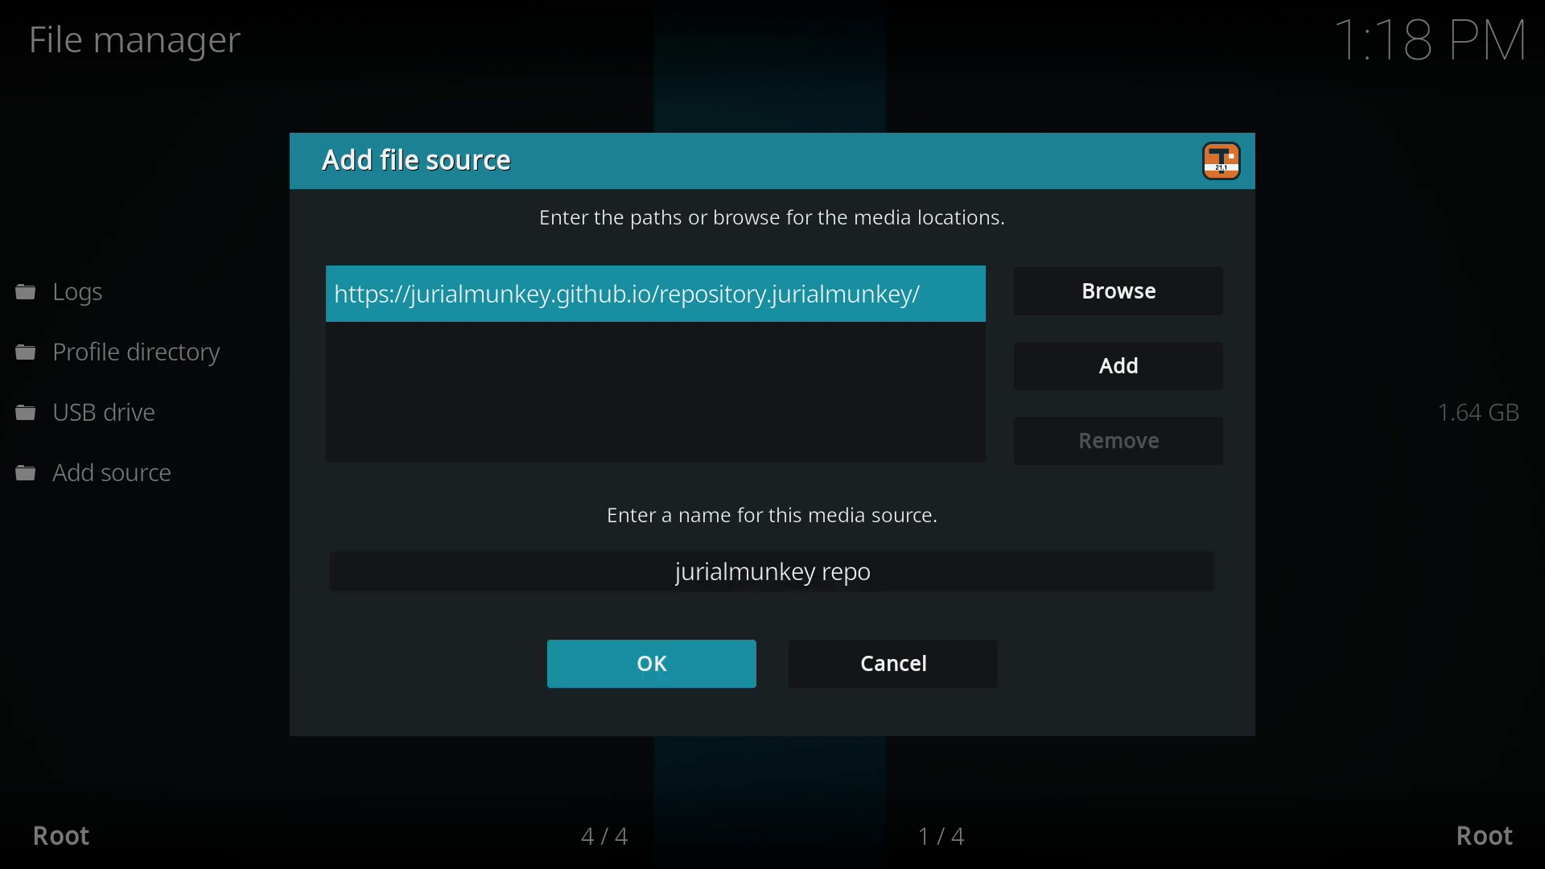
{"action": "key", "text": "Return"}
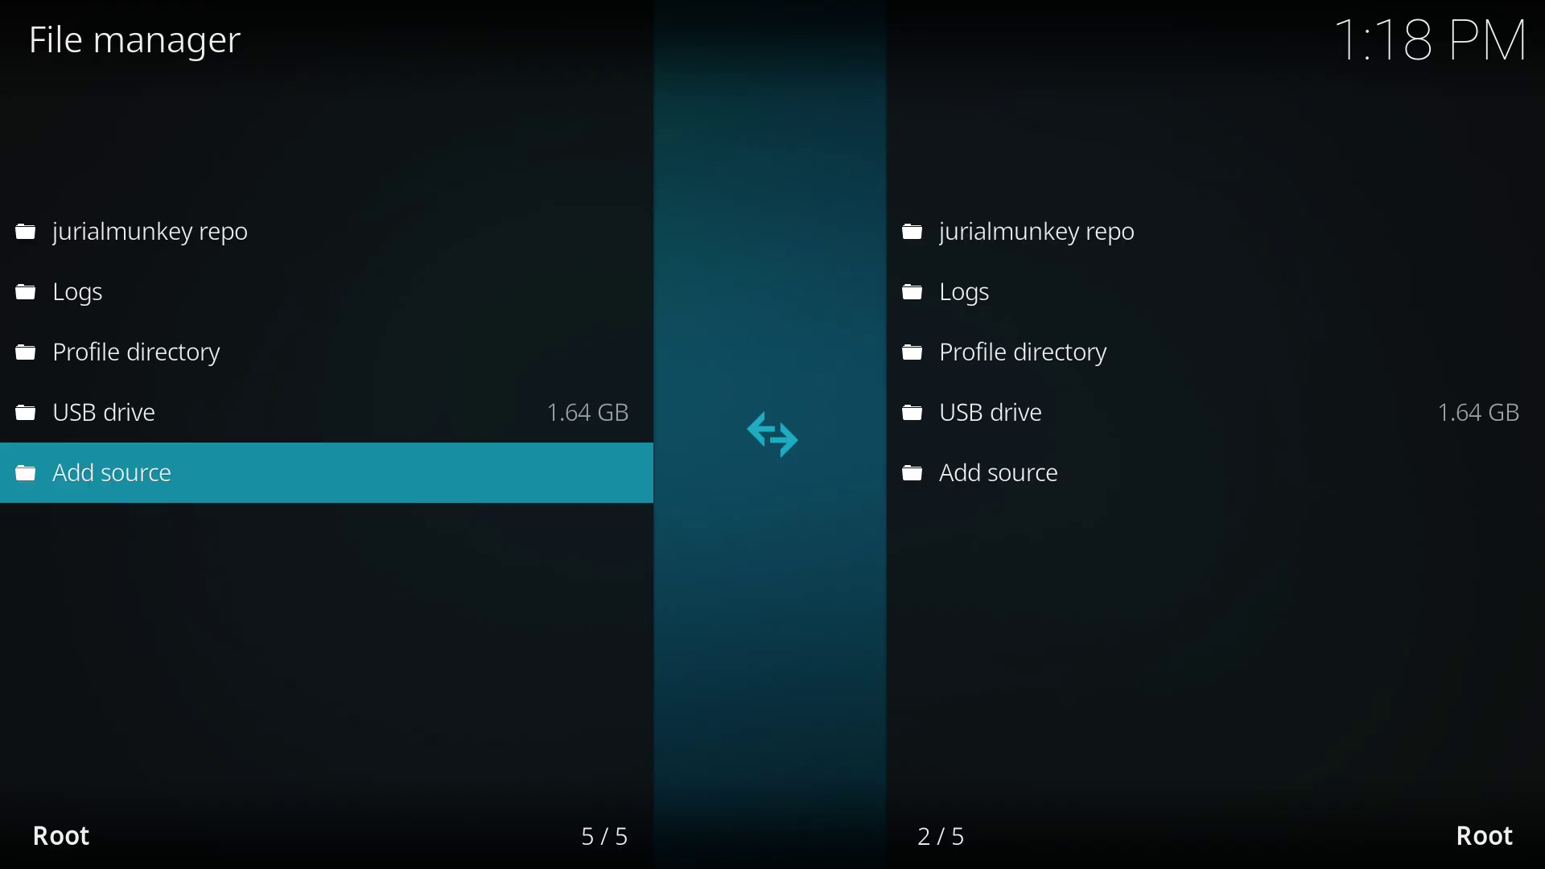
Step: Leave the File manager and start installing an add-on from a zip file in the add-on browser
{"action": "key", "text": "BackSpace"}
{"action": "key", "text": "Right"}
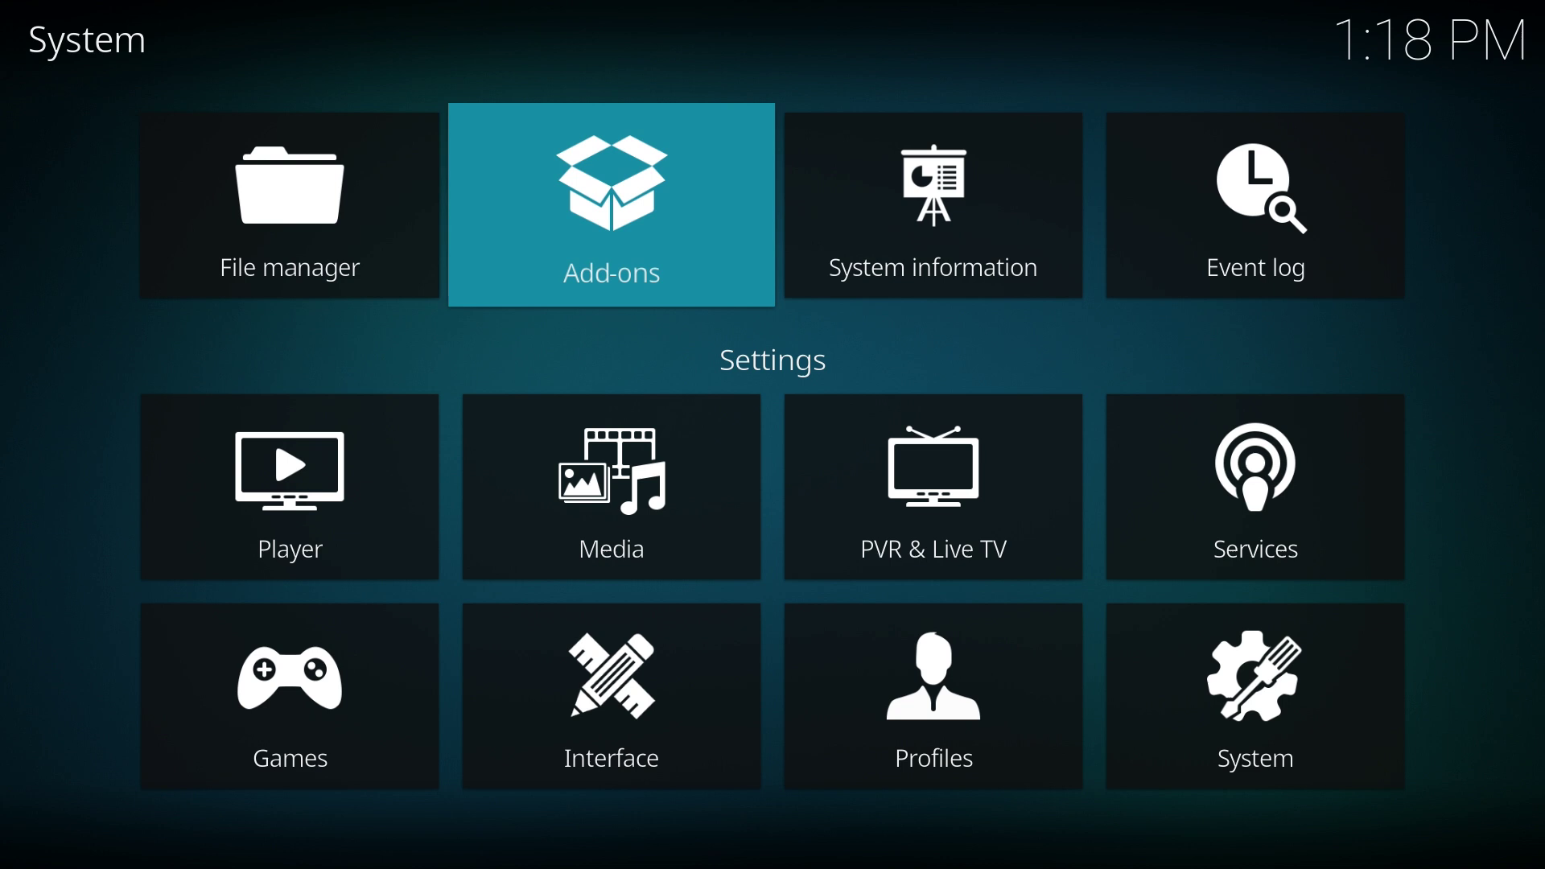
{"action": "key", "text": "Return"}
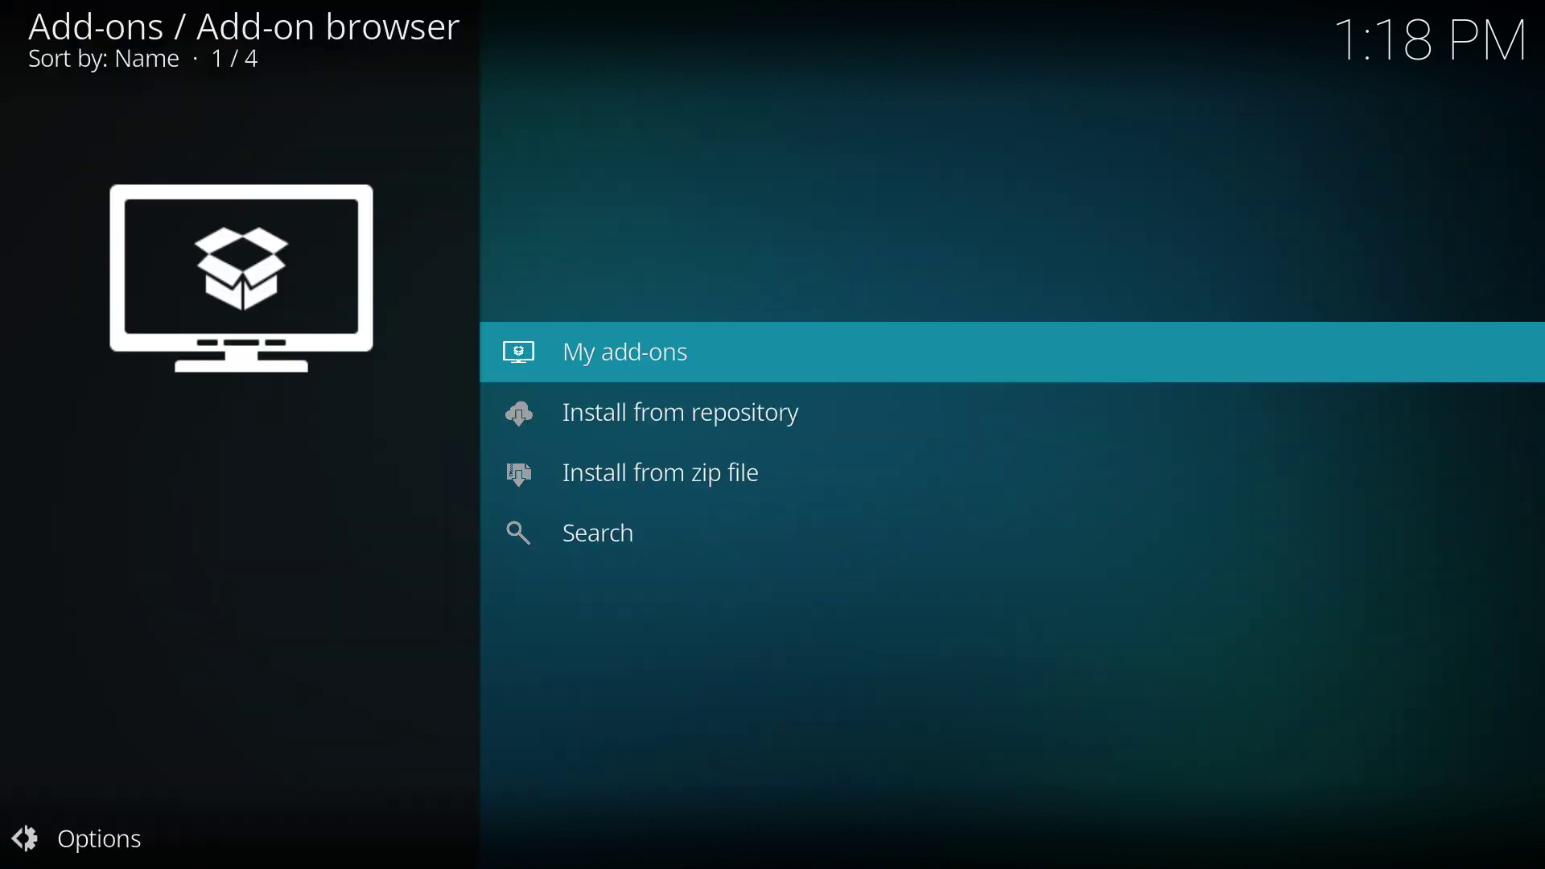
{"action": "key", "text": "Down"}
{"action": "key", "text": "Down"}
{"action": "key", "text": "Return"}
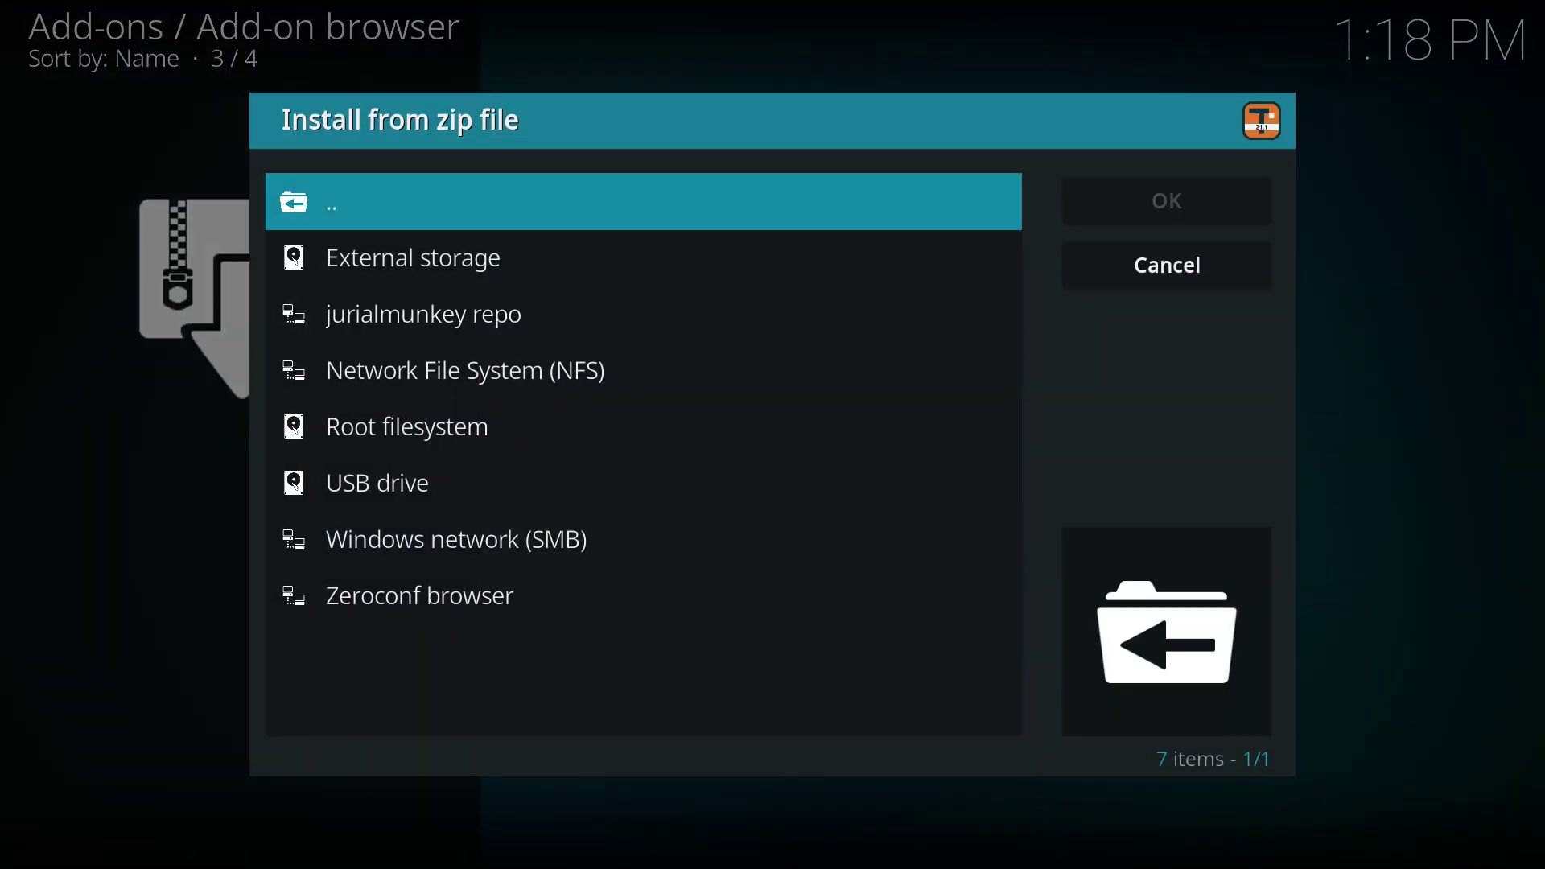
Step: Install repository.jurialmunkey-3.4.zip from the jurialmunkey repo source
{"action": "key", "text": "Down"}
{"action": "key", "text": "Down"}
{"action": "key", "text": "Return"}
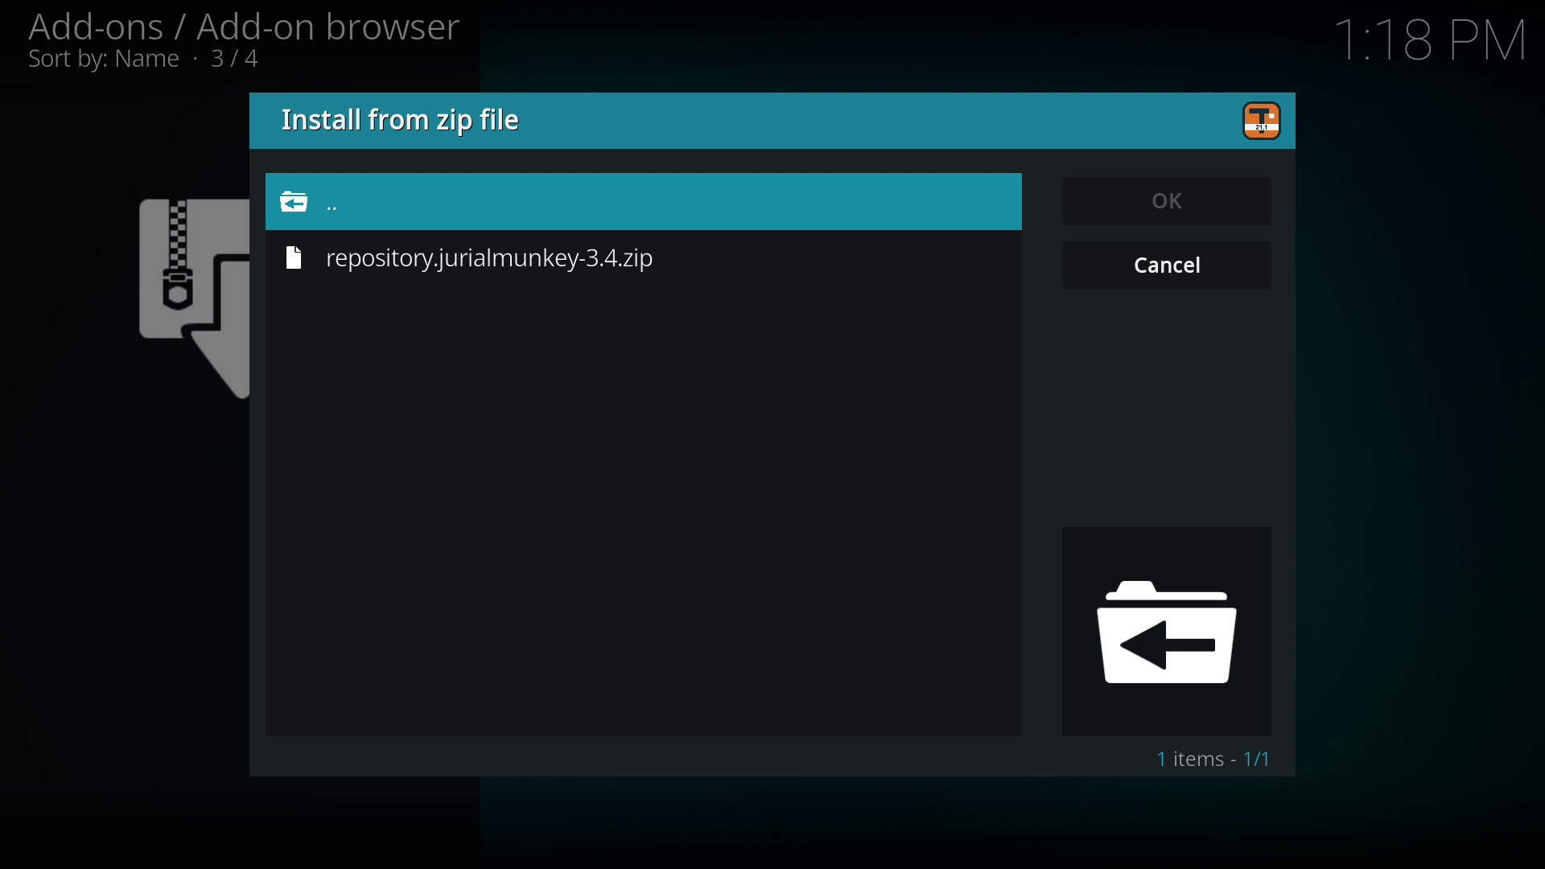
{"action": "key", "text": "Down"}
{"action": "key", "text": "Return"}
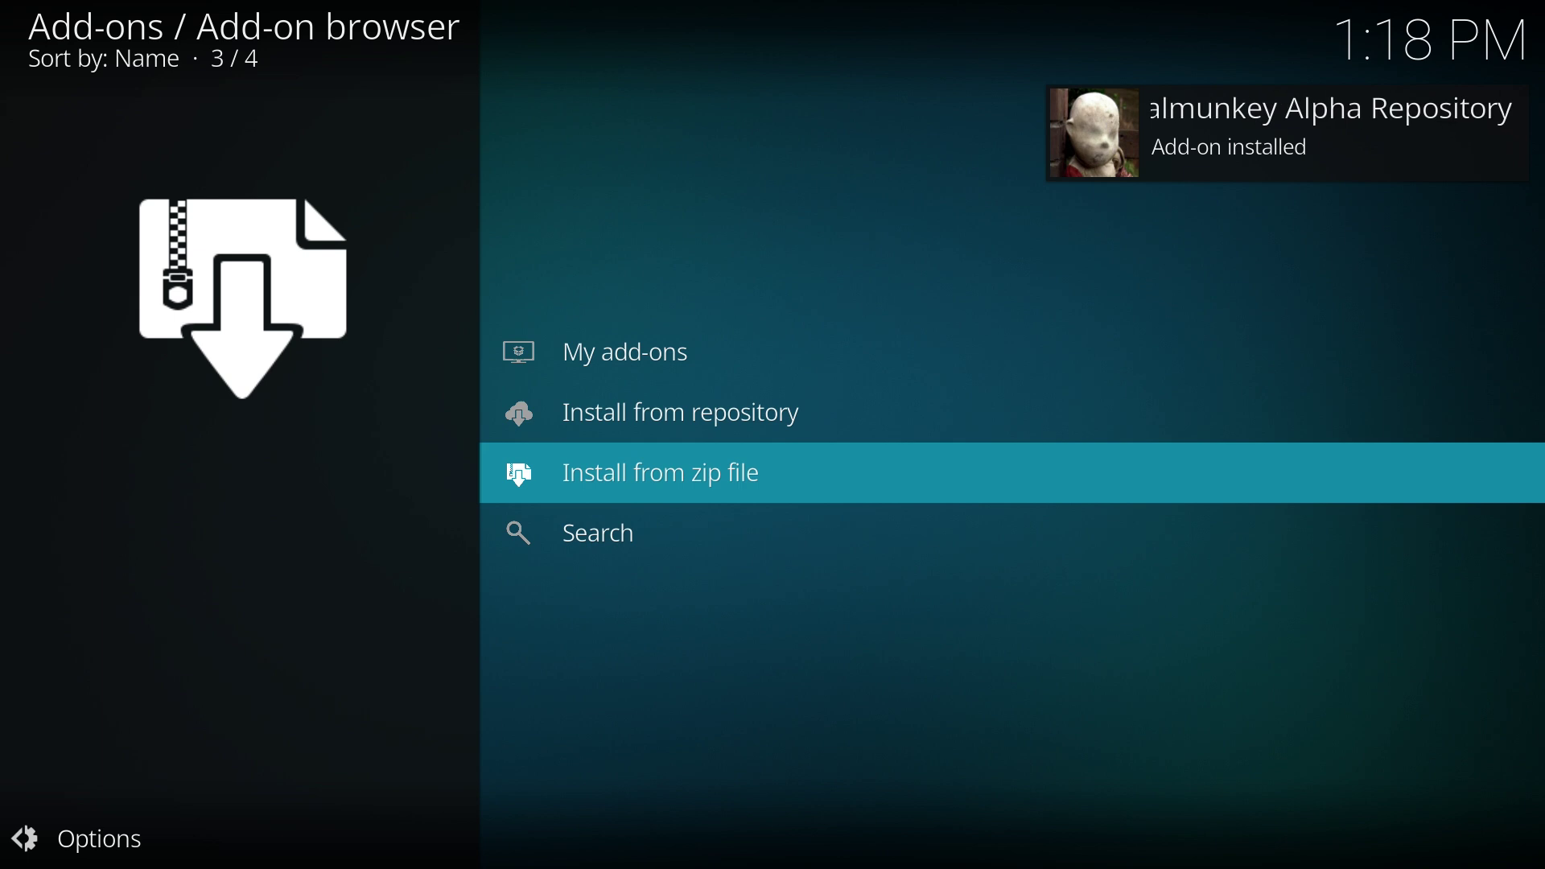
Step: Open the jurialmunkey Alpha Repository among the repositories available for installing add-ons
{"action": "key", "text": "Up"}
{"action": "key", "text": "Return"}
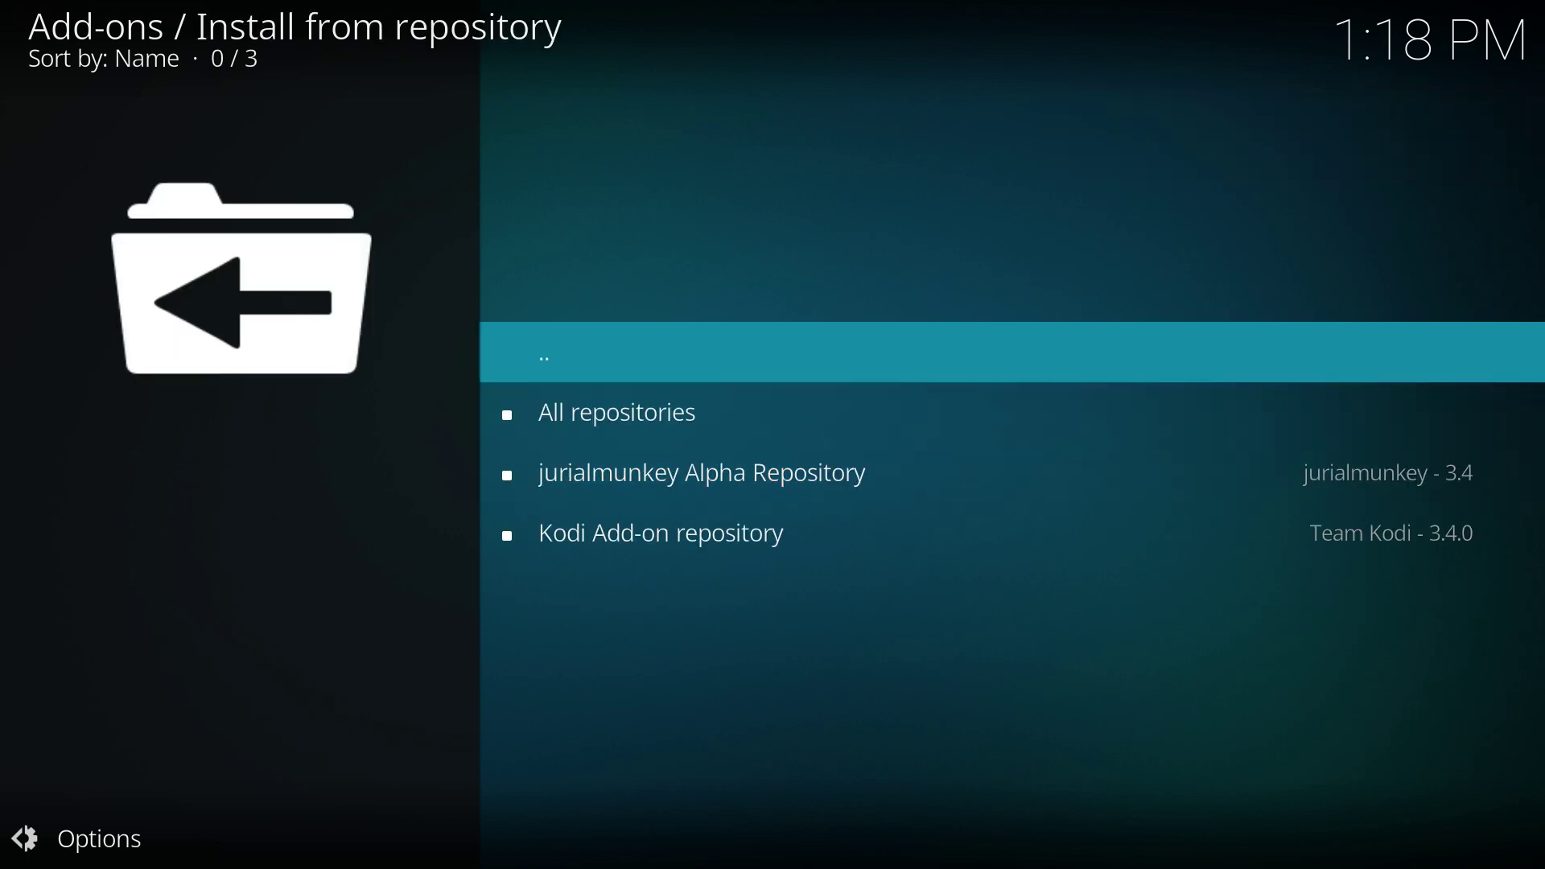
{"action": "key", "text": "Down"}
{"action": "key", "text": "Down"}
{"action": "key", "text": "Return"}
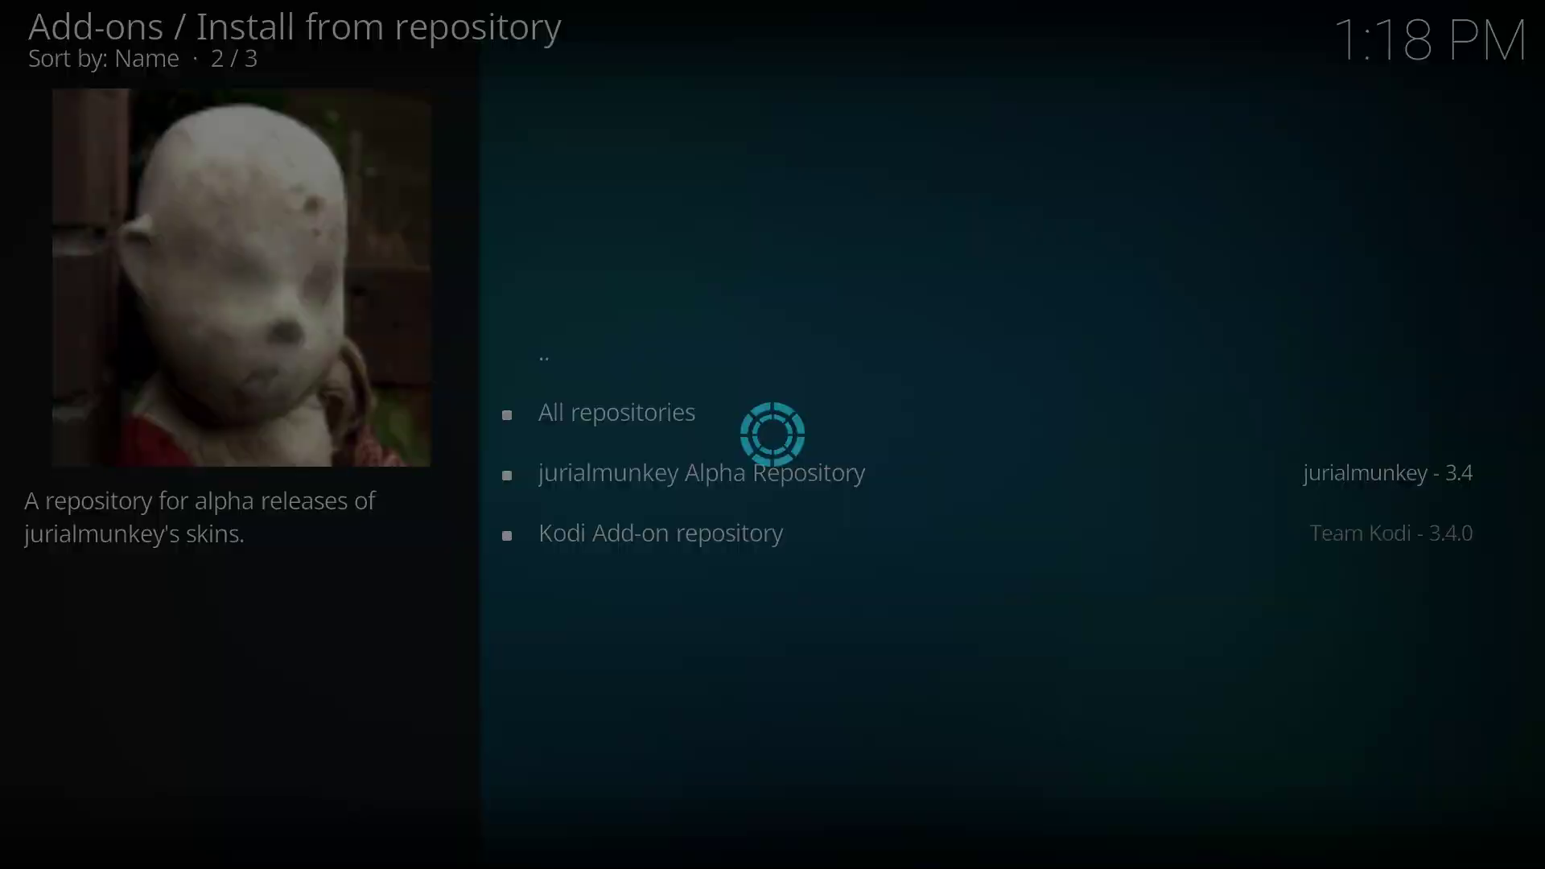
Step: Open the Skin category under Look and feel in the jurialmunkey Alpha Repository
{"action": "key", "text": "Down"}
{"action": "key", "text": "Down"}
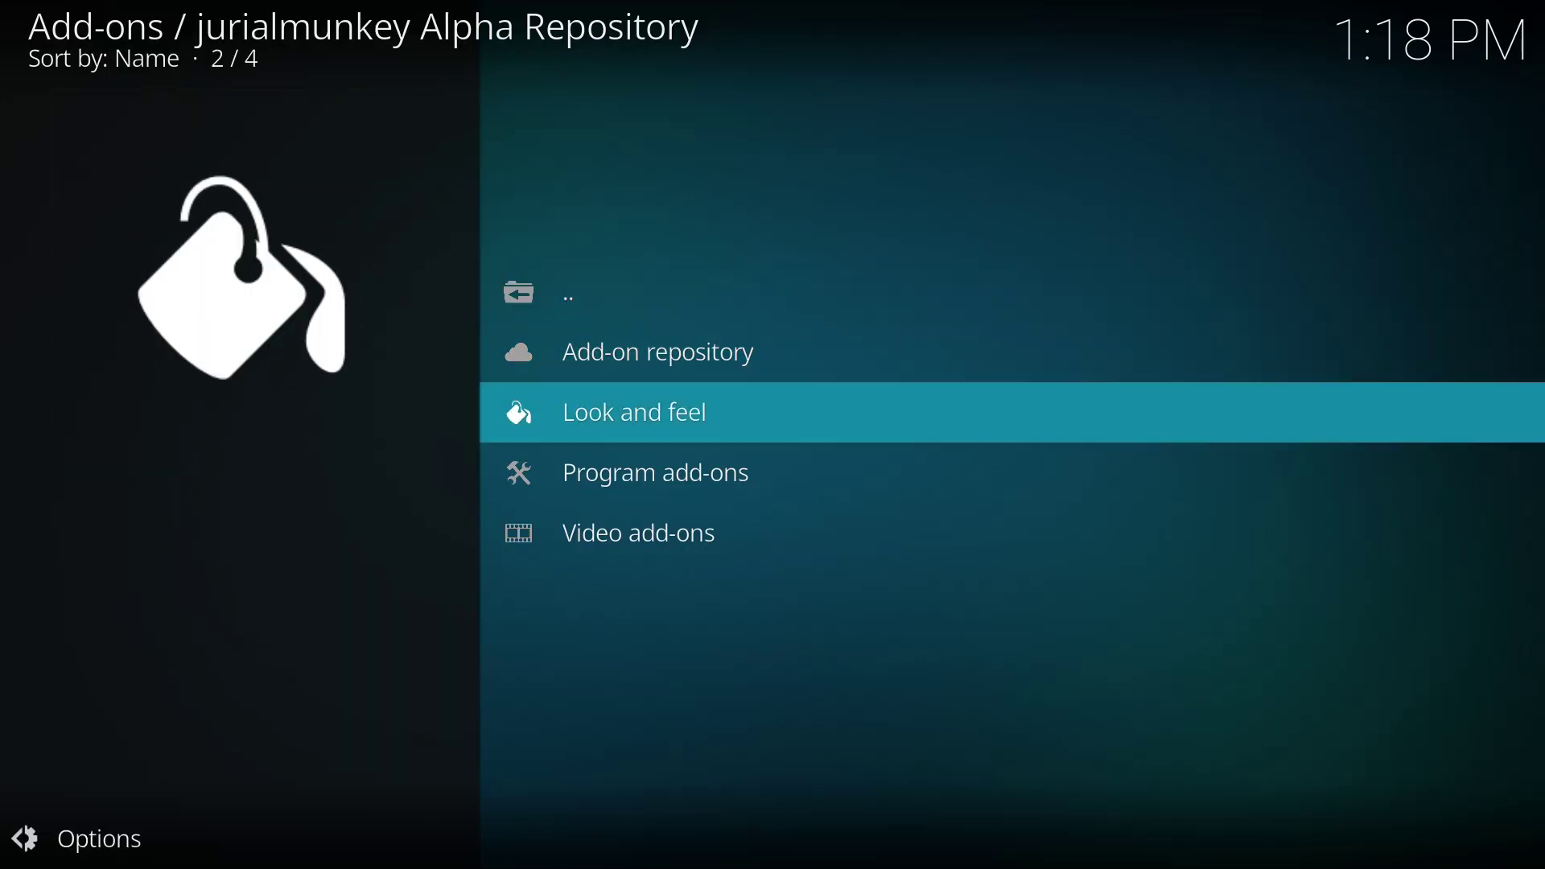
{"action": "key", "text": "Return"}
{"action": "key", "text": "Down"}
{"action": "key", "text": "Down"}
{"action": "key", "text": "Down"}
{"action": "key", "text": "Down"}
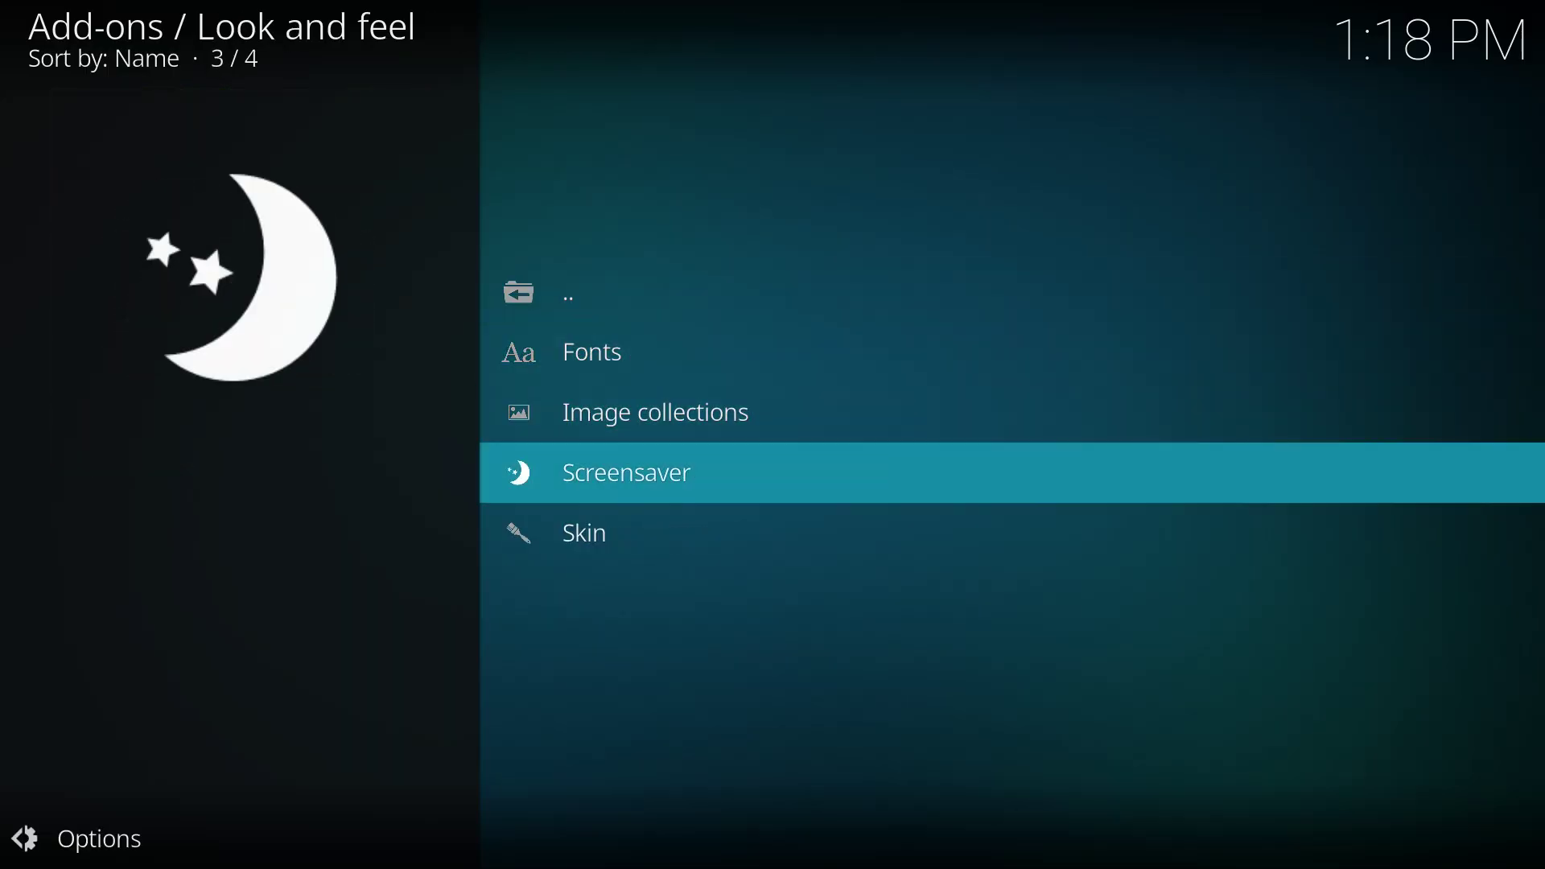
{"action": "key", "text": "Return"}
Step: Install the Arctic Fuse 2 skin together with its required additional add-ons
{"action": "key", "text": "Down"}
{"action": "key", "text": "Down"}
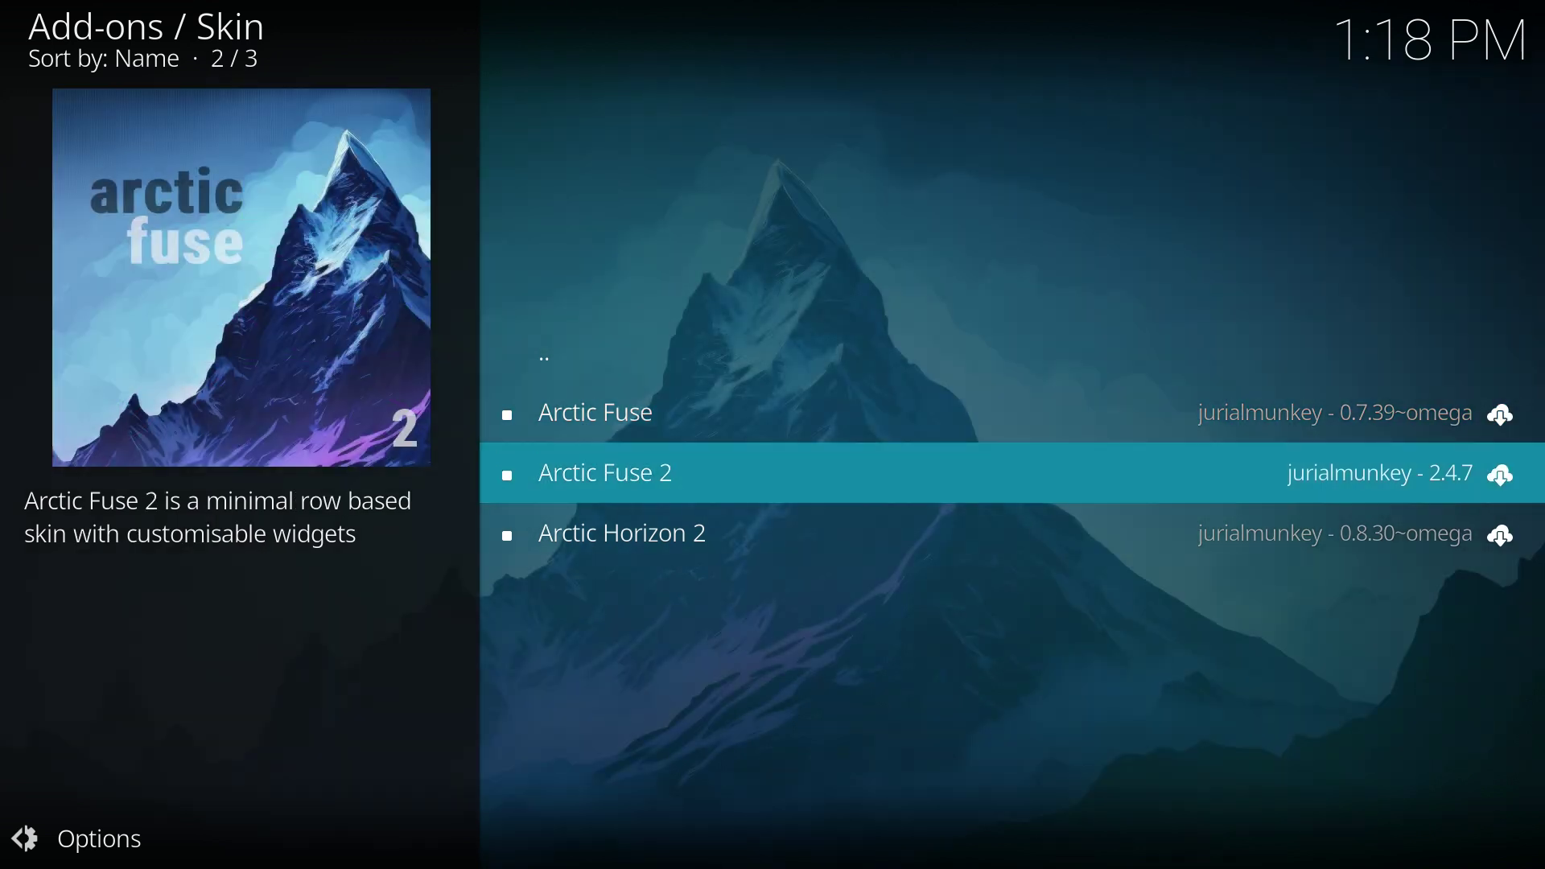
{"action": "key", "text": "Return"}
{"action": "key", "text": "Return"}
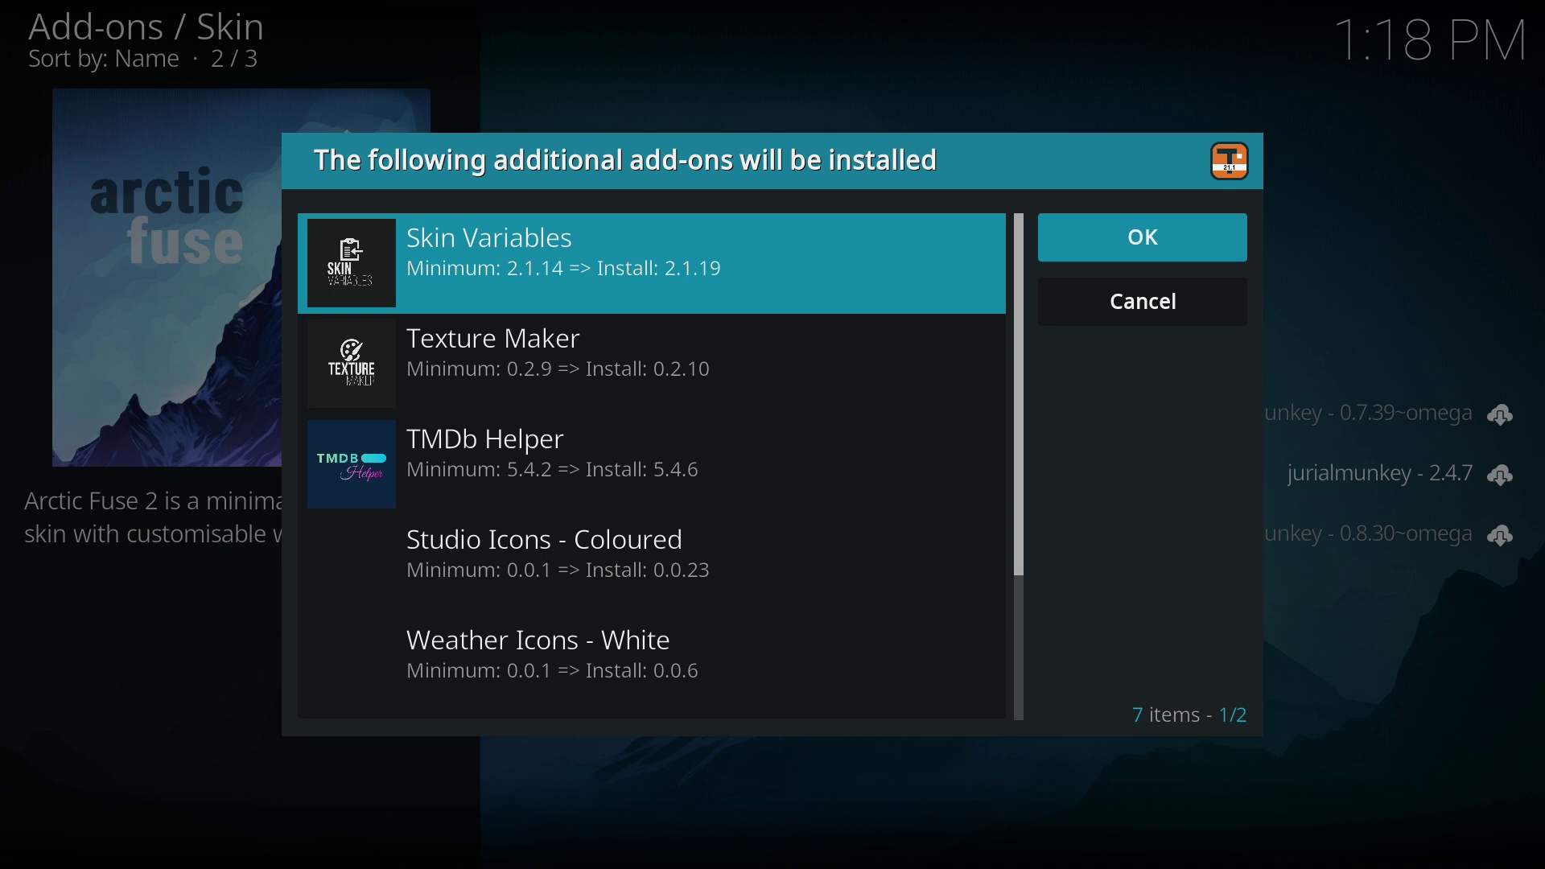
{"action": "key", "text": "Return"}
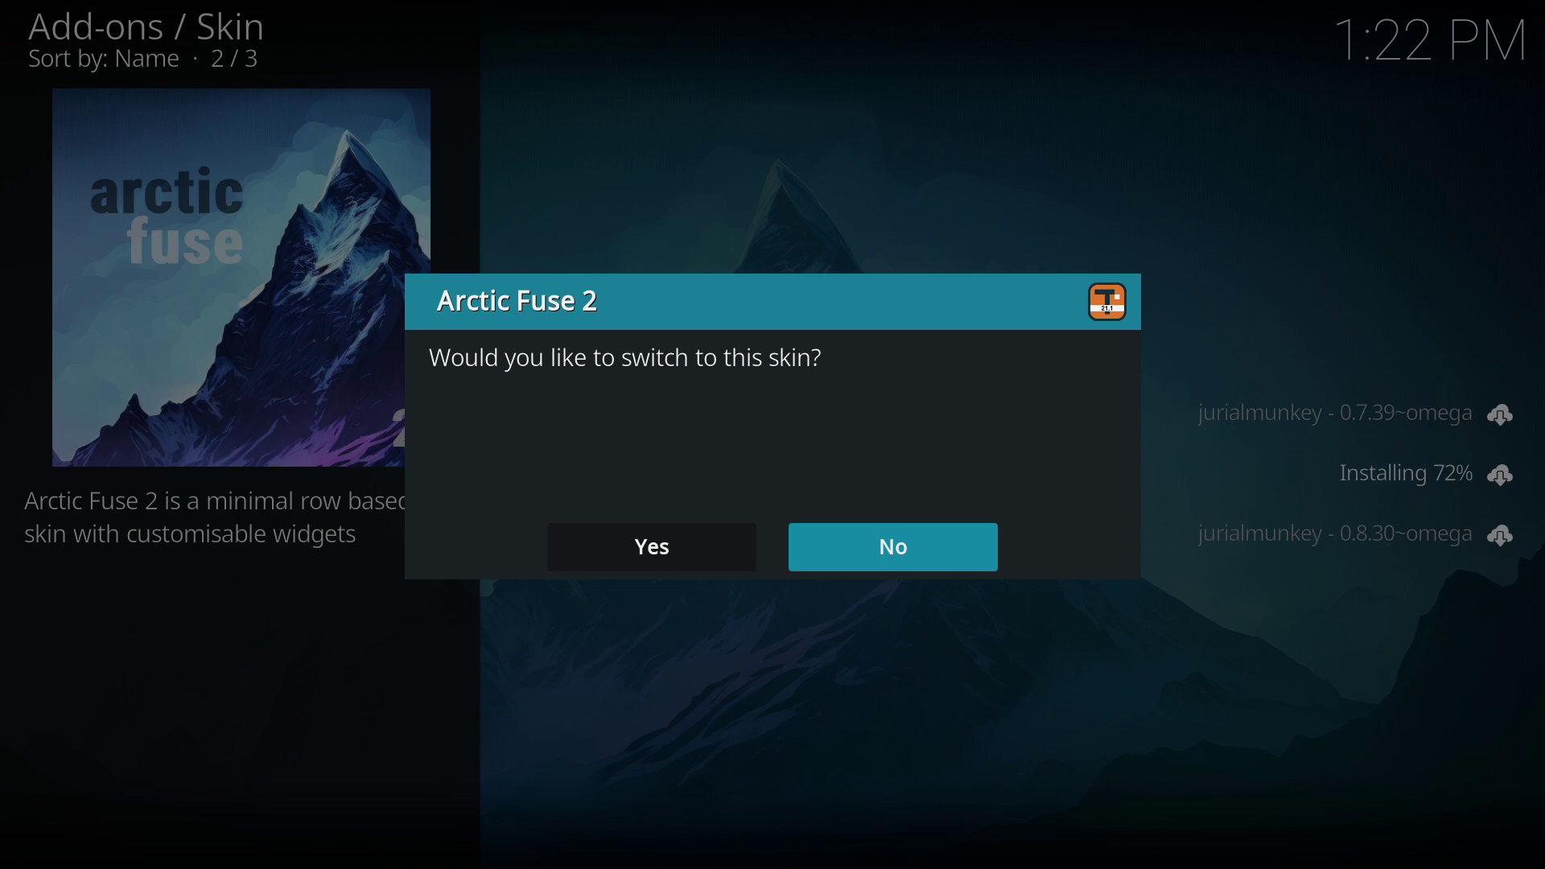
Step: Switch to the Arctic Fuse 2 skin and keep the change
{"action": "key", "text": "Left"}
{"action": "key", "text": "Return"}
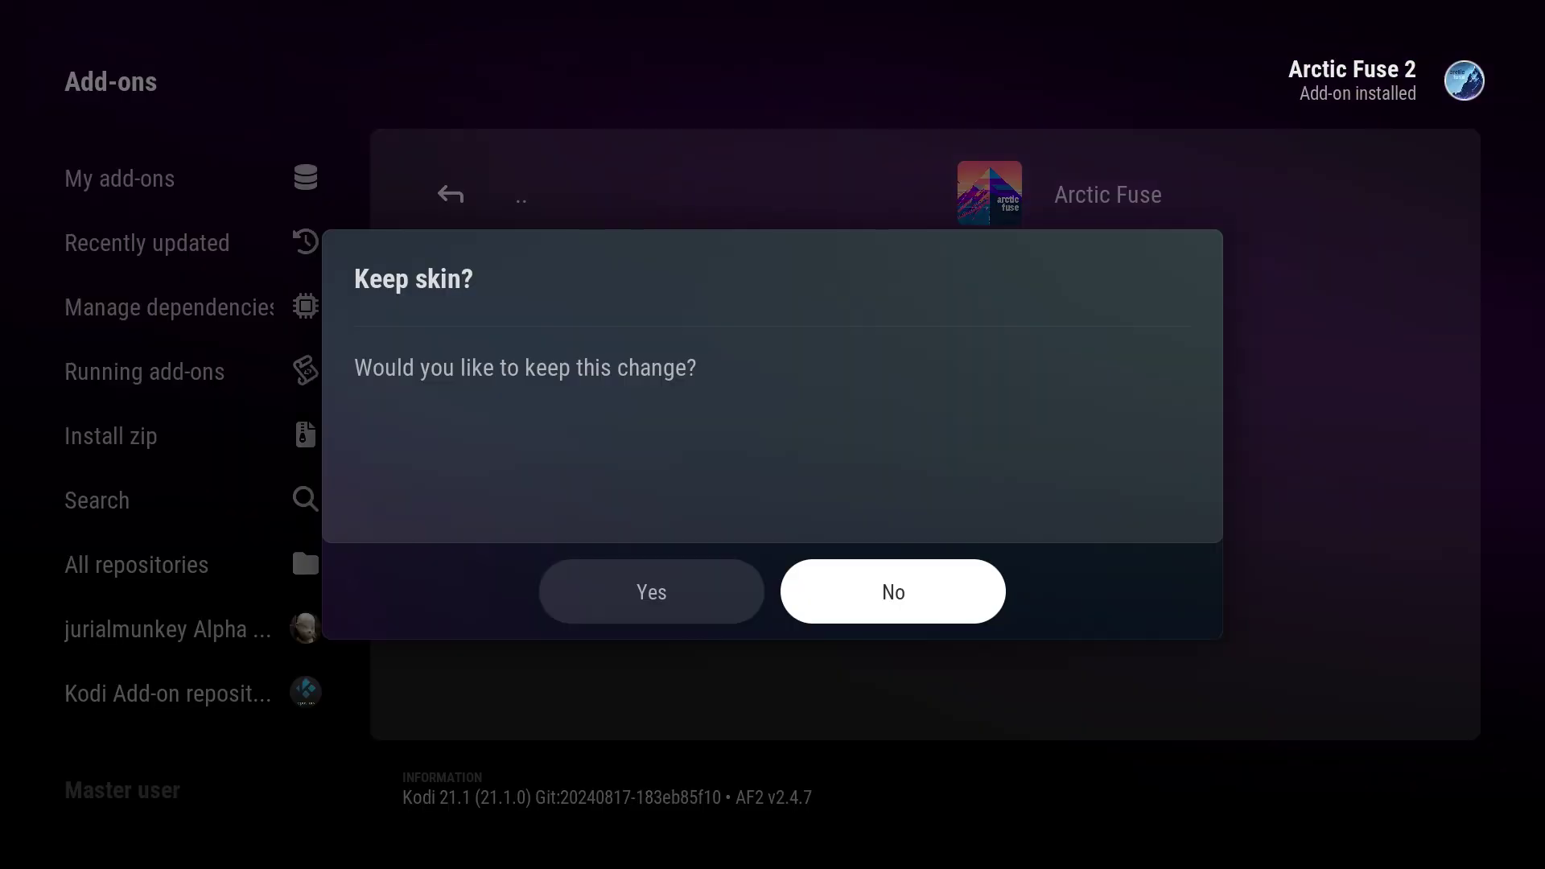
{"action": "key", "text": "Left"}
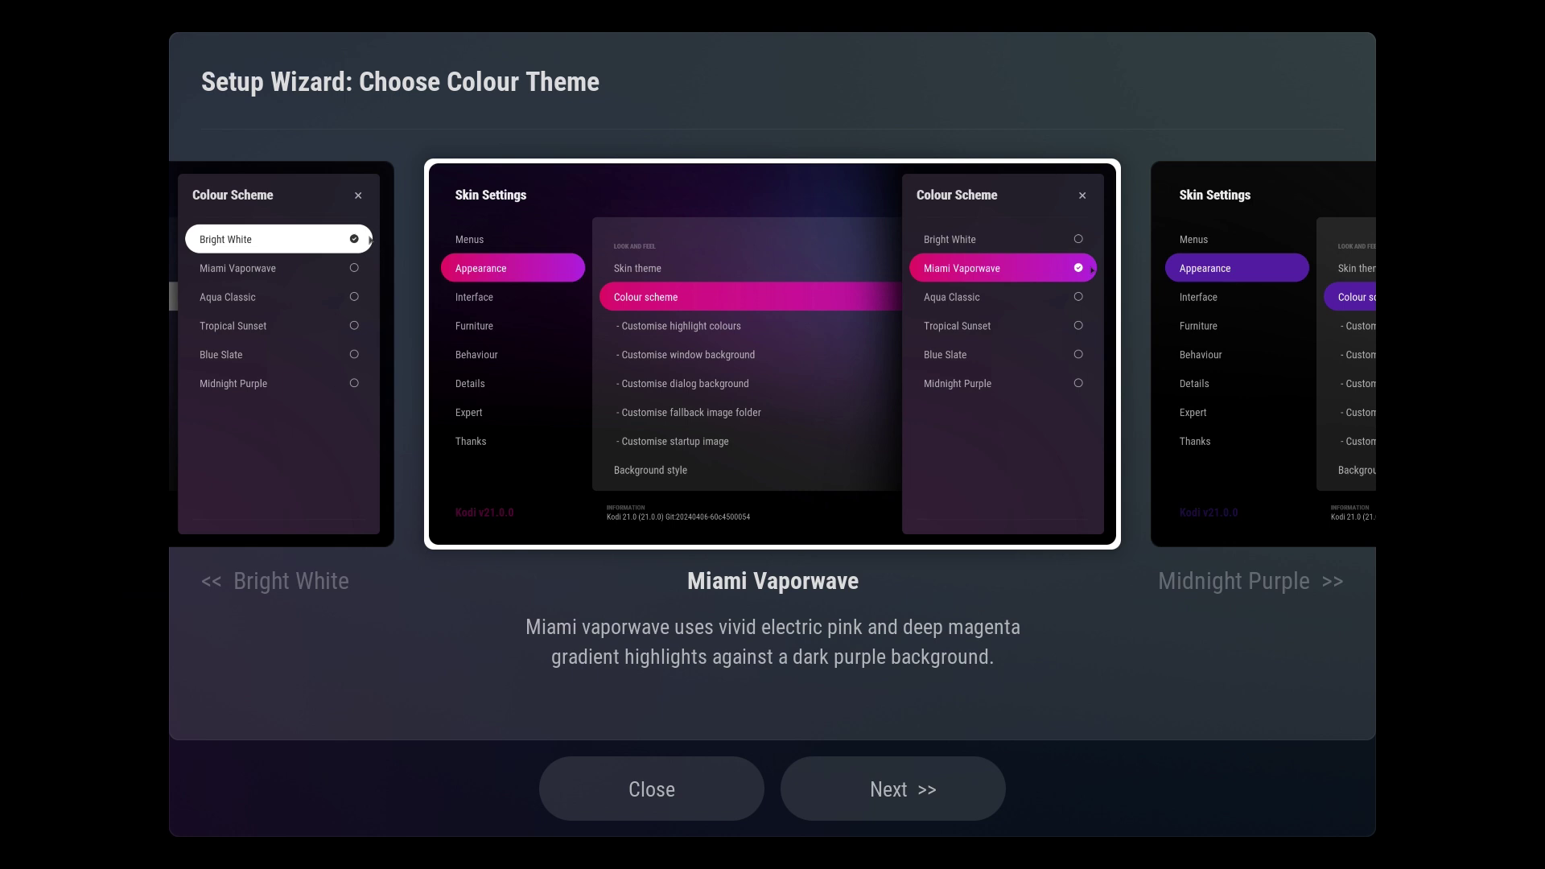
Step: Look through the colour themes offered in the skin's setup wizard, such as Miami Vaporwave, Midnight Purple and Aqua Classic
{"action": "key", "text": "Right"}
{"action": "key", "text": "Right"}
{"action": "key", "text": "Right"}
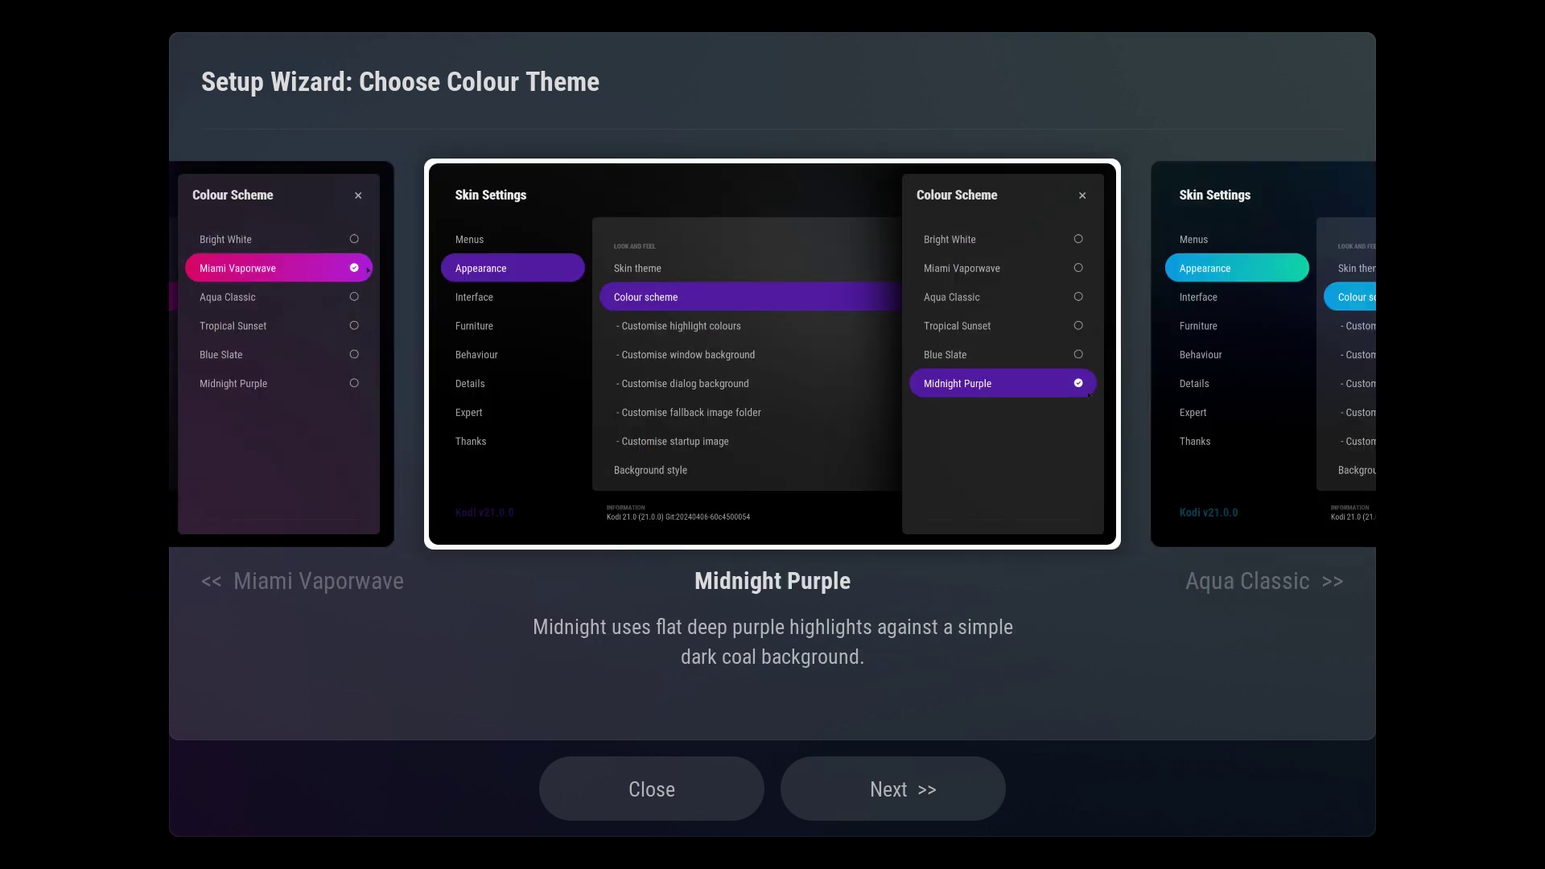
{"action": "key", "text": "Right"}
{"action": "key", "text": "Right"}
{"action": "key", "text": "Right"}
{"action": "key", "text": "Right"}
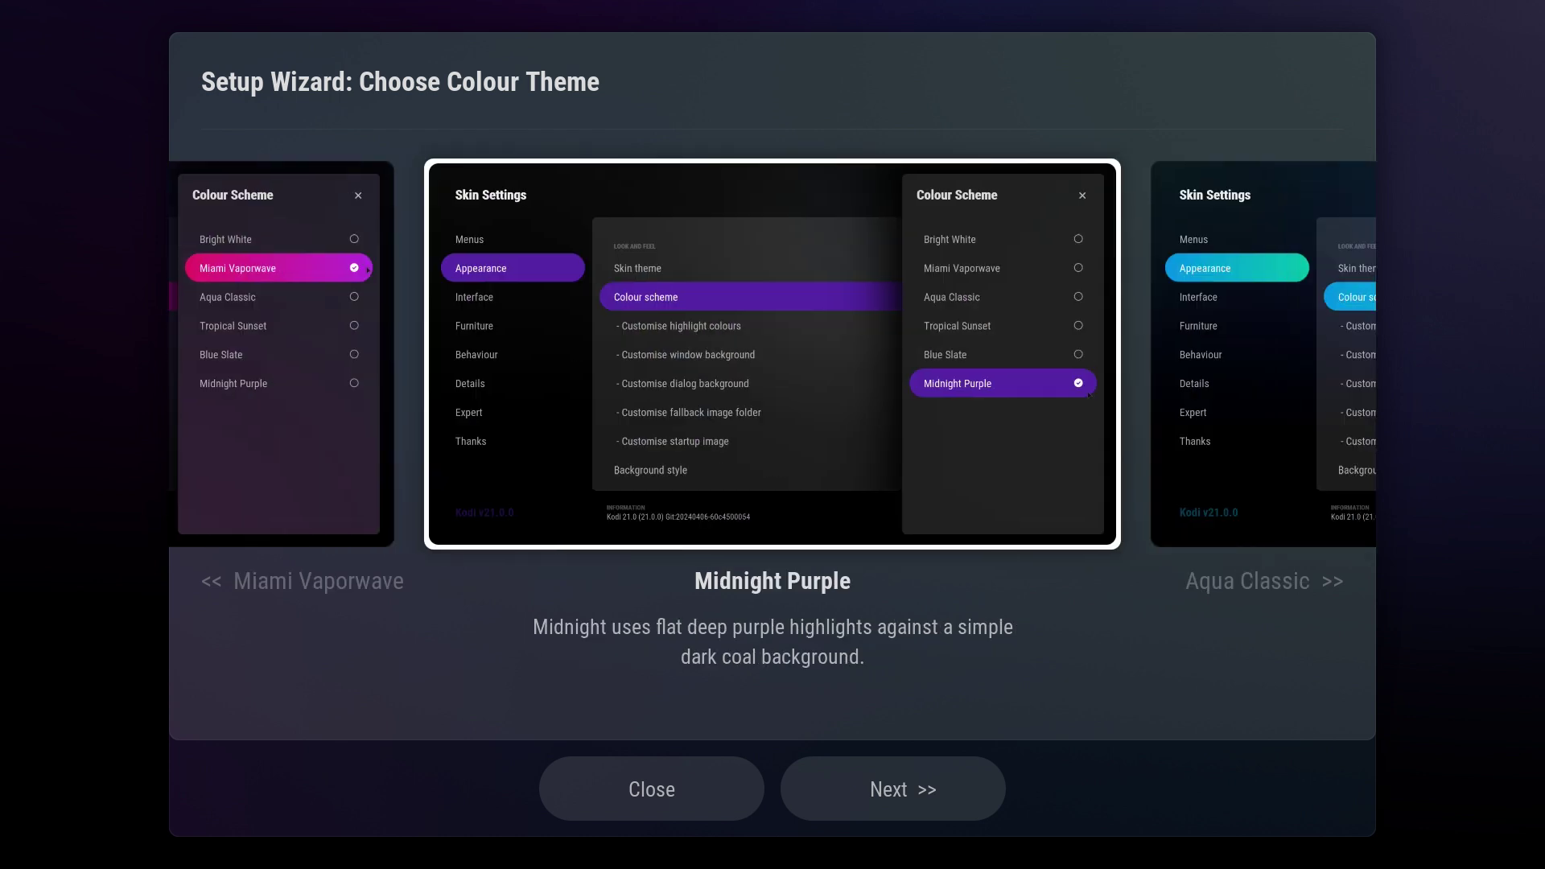
{"action": "key", "text": "Right"}
Step: Choose the Miami Vaporwave colour theme and continue to the wizard's dialog style page
{"action": "key", "text": "Left"}
{"action": "key", "text": "Left"}
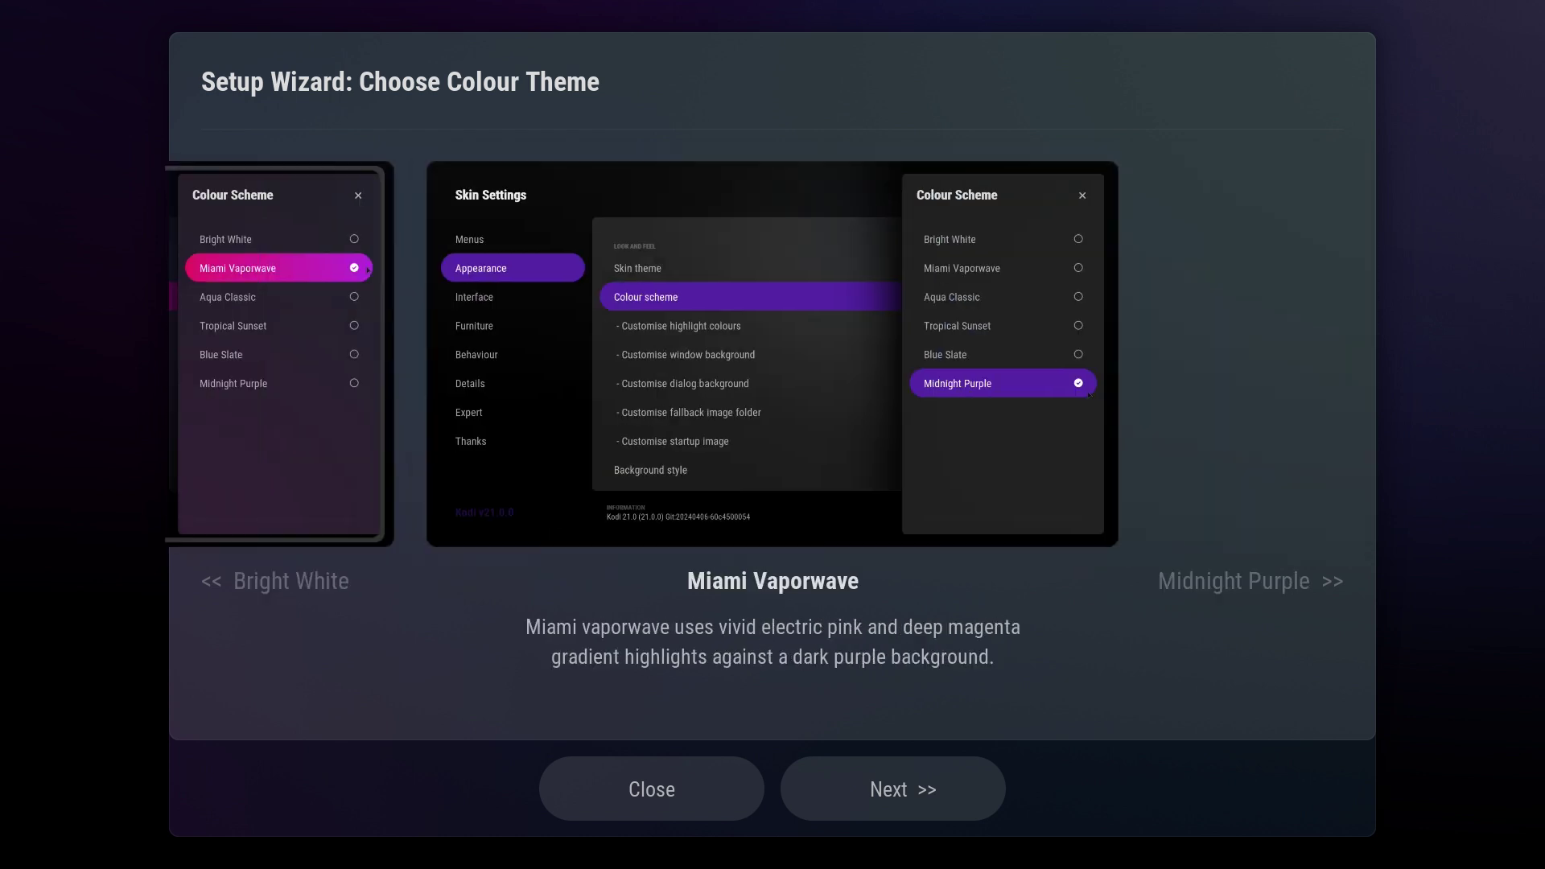
{"action": "key", "text": "Return"}
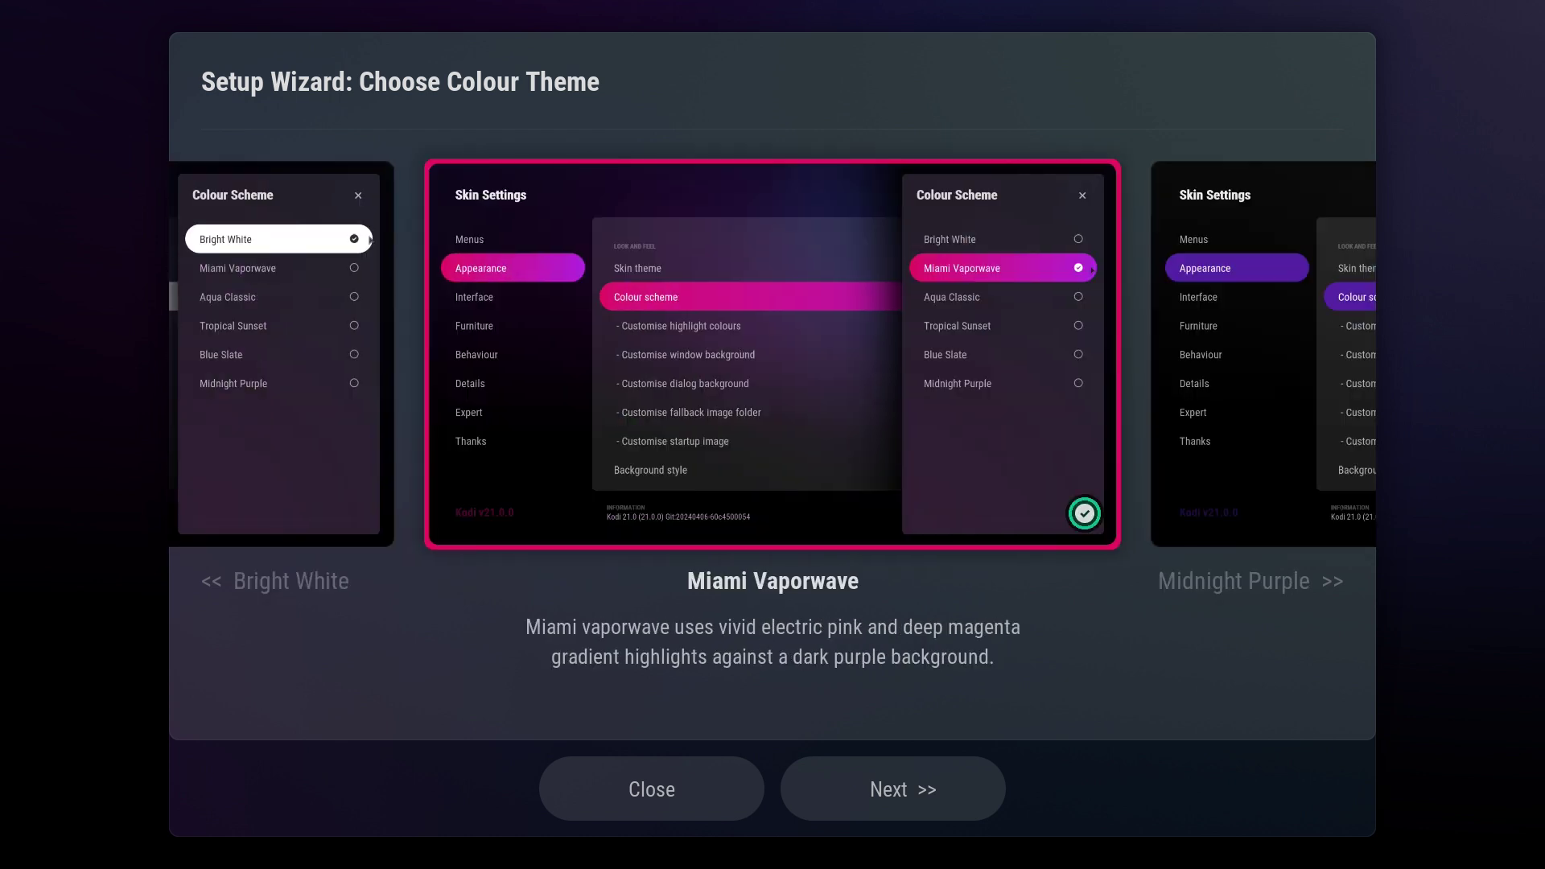
{"action": "key", "text": "Left"}
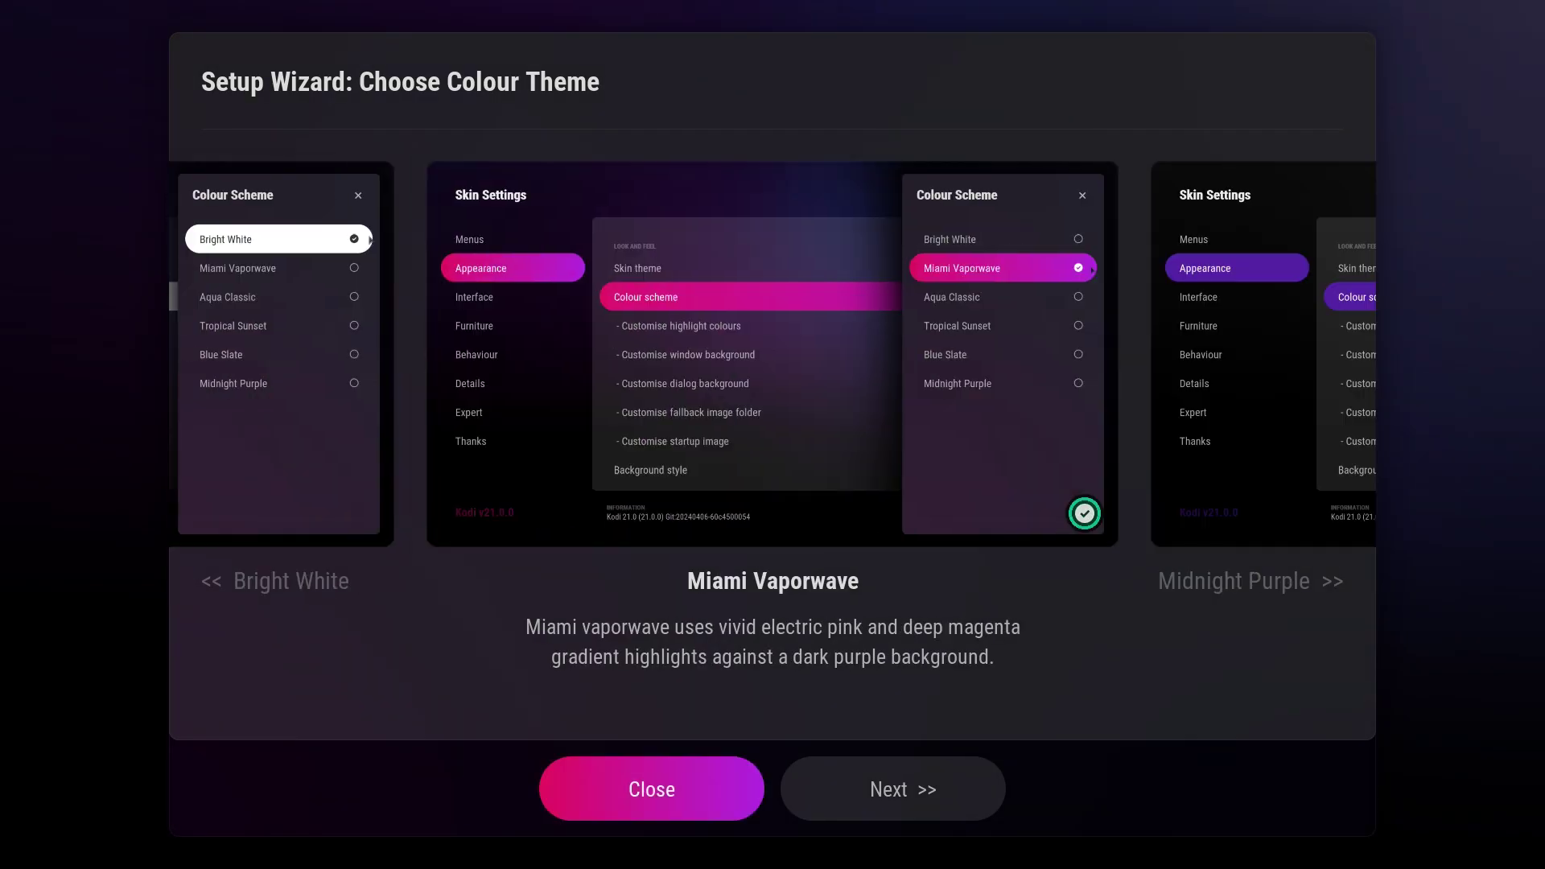
{"action": "key", "text": "Right"}
{"action": "key", "text": "Return"}
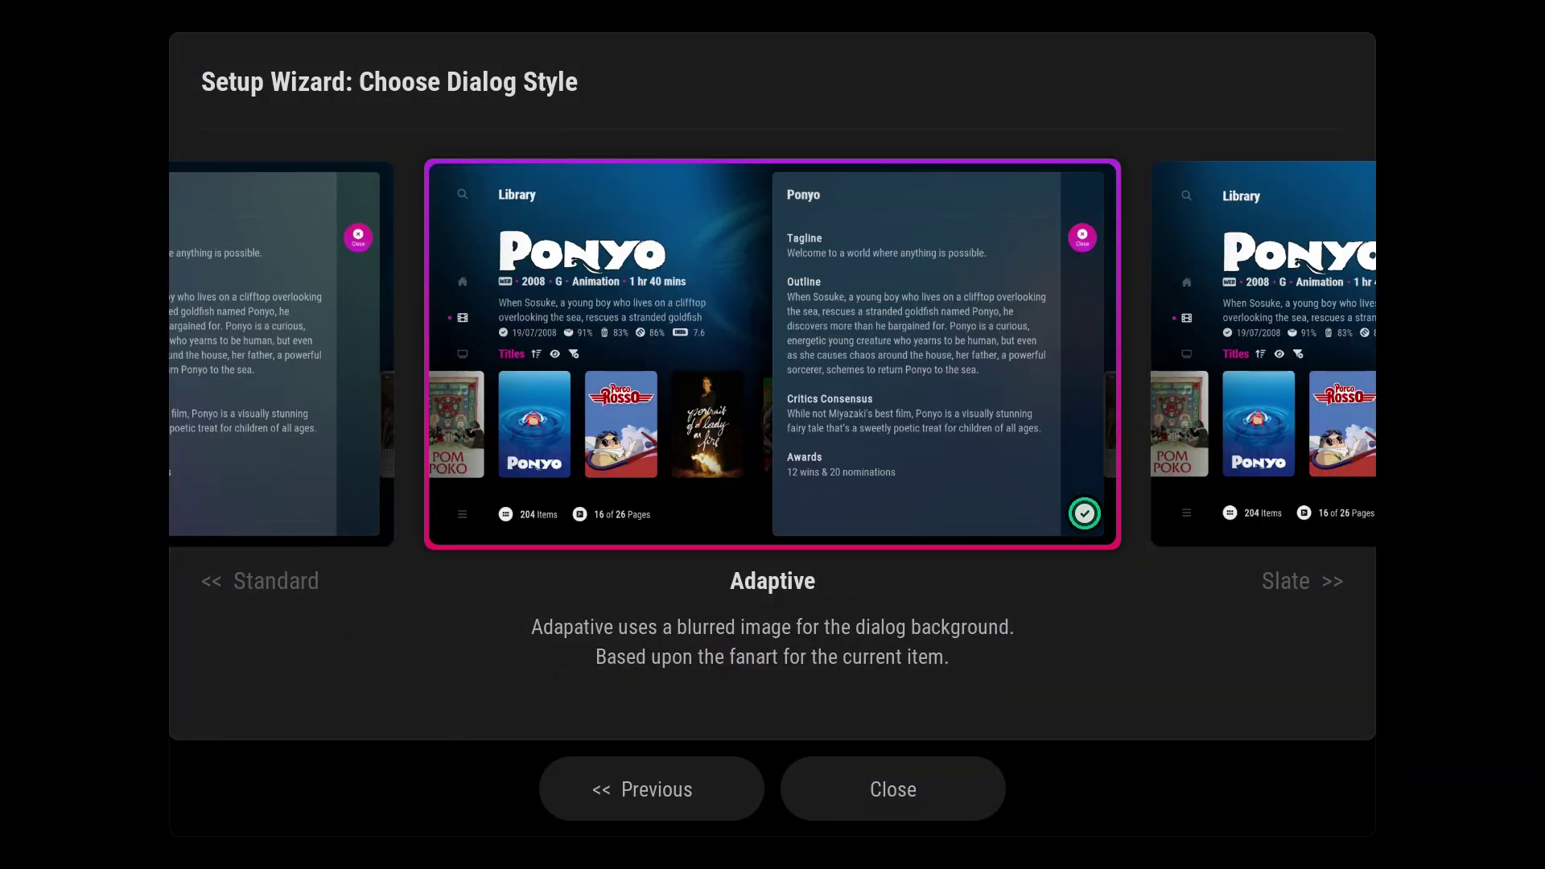
Step: Look through the available dialog styles, including Adaptive, Slate, Light, Coal and Standard
{"action": "key", "text": "Left"}
{"action": "key", "text": "Left"}
{"action": "key", "text": "Left"}
{"action": "key", "text": "Left"}
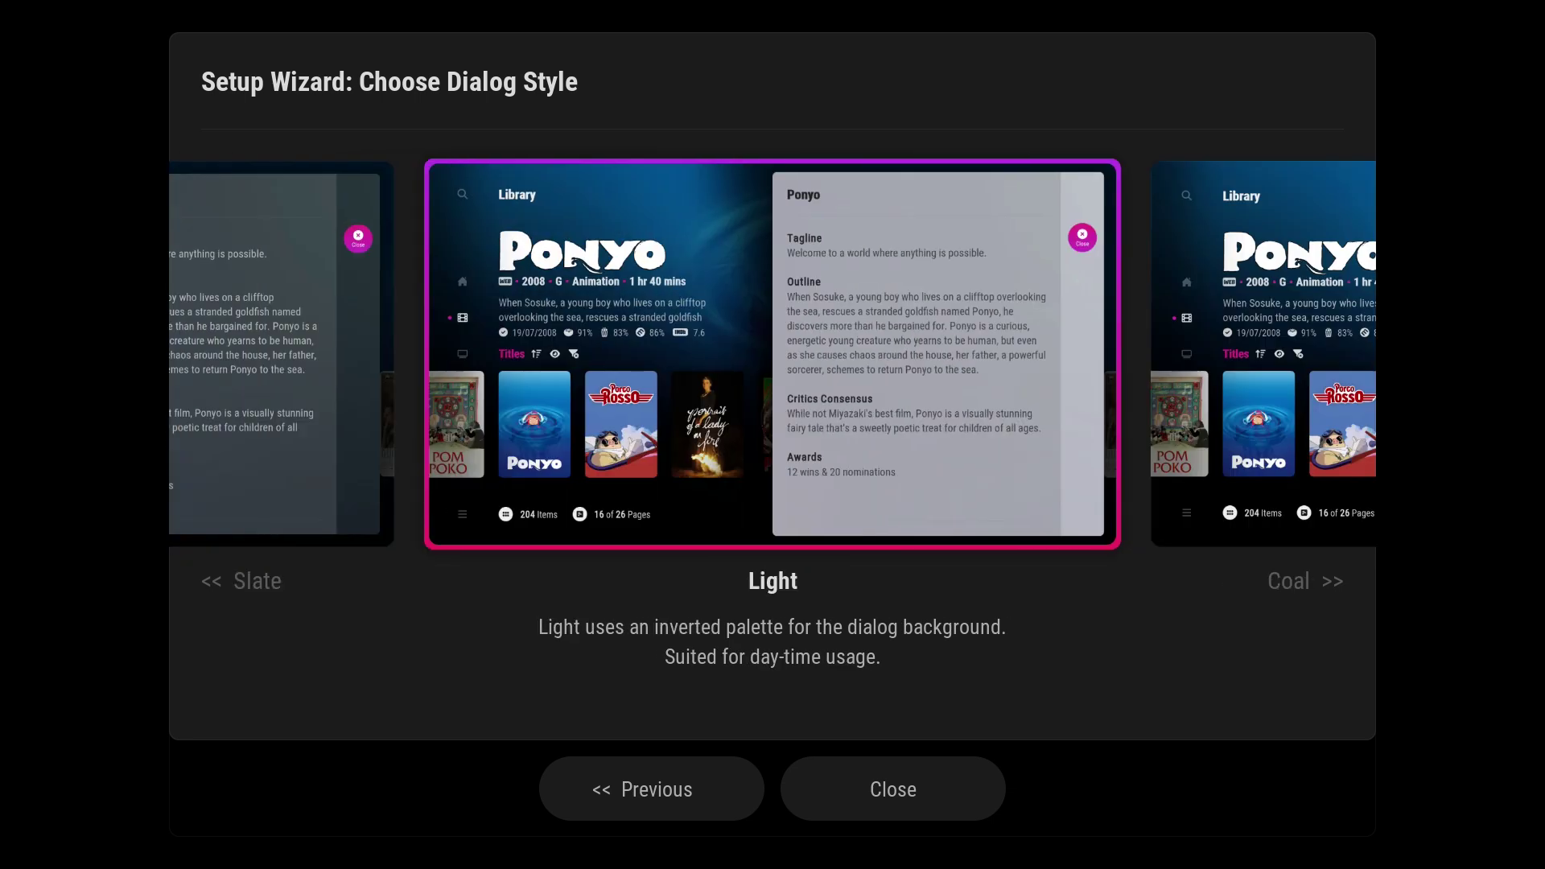
{"action": "key", "text": "Left"}
{"action": "key", "text": "Left"}
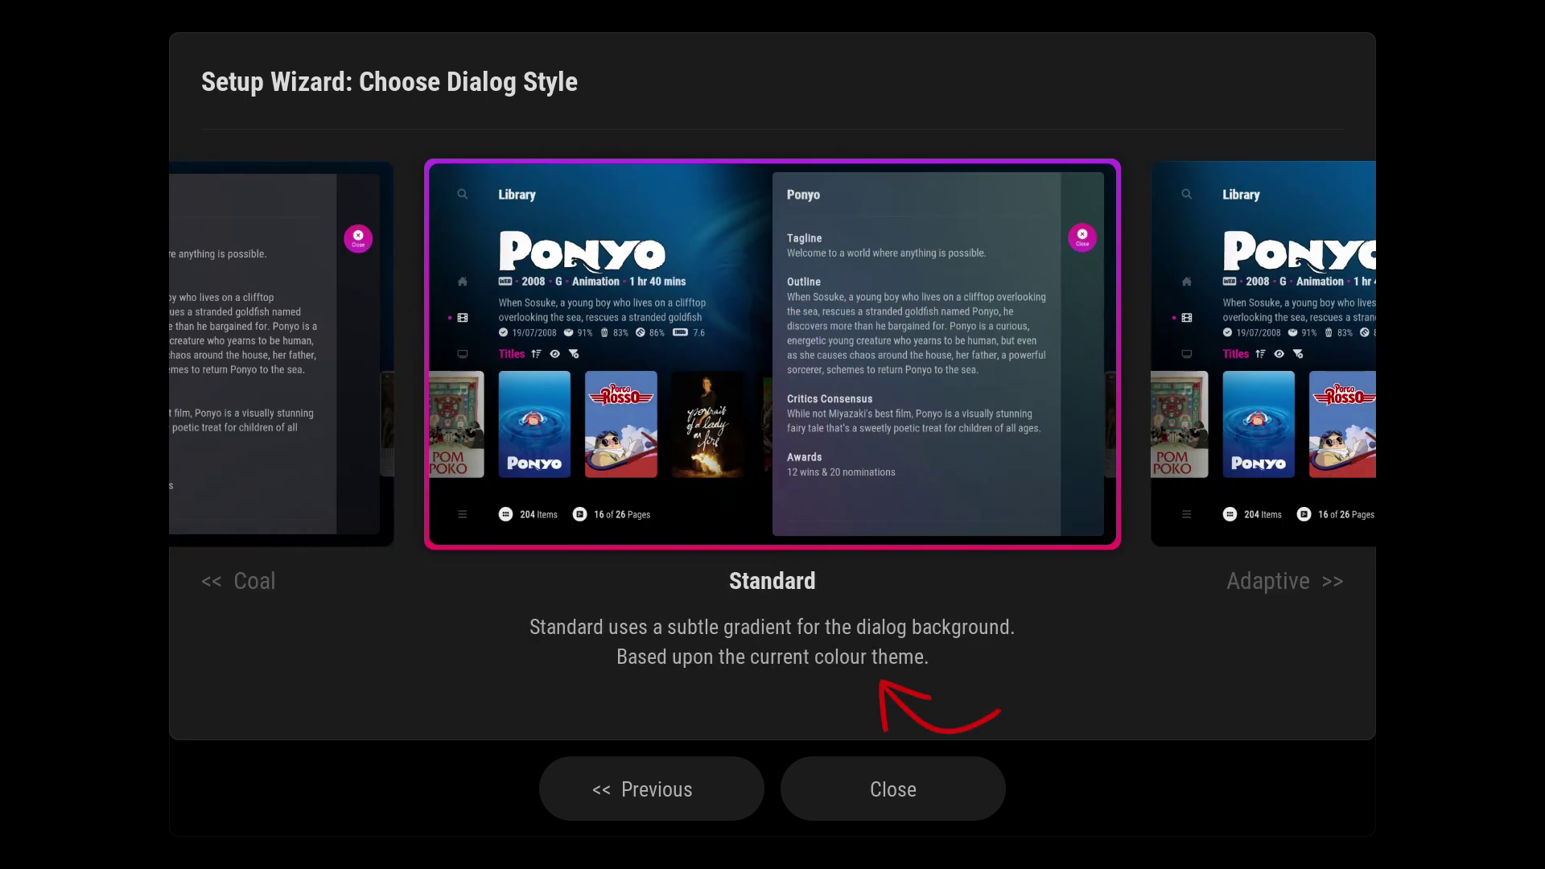
{"action": "key", "text": "Left"}
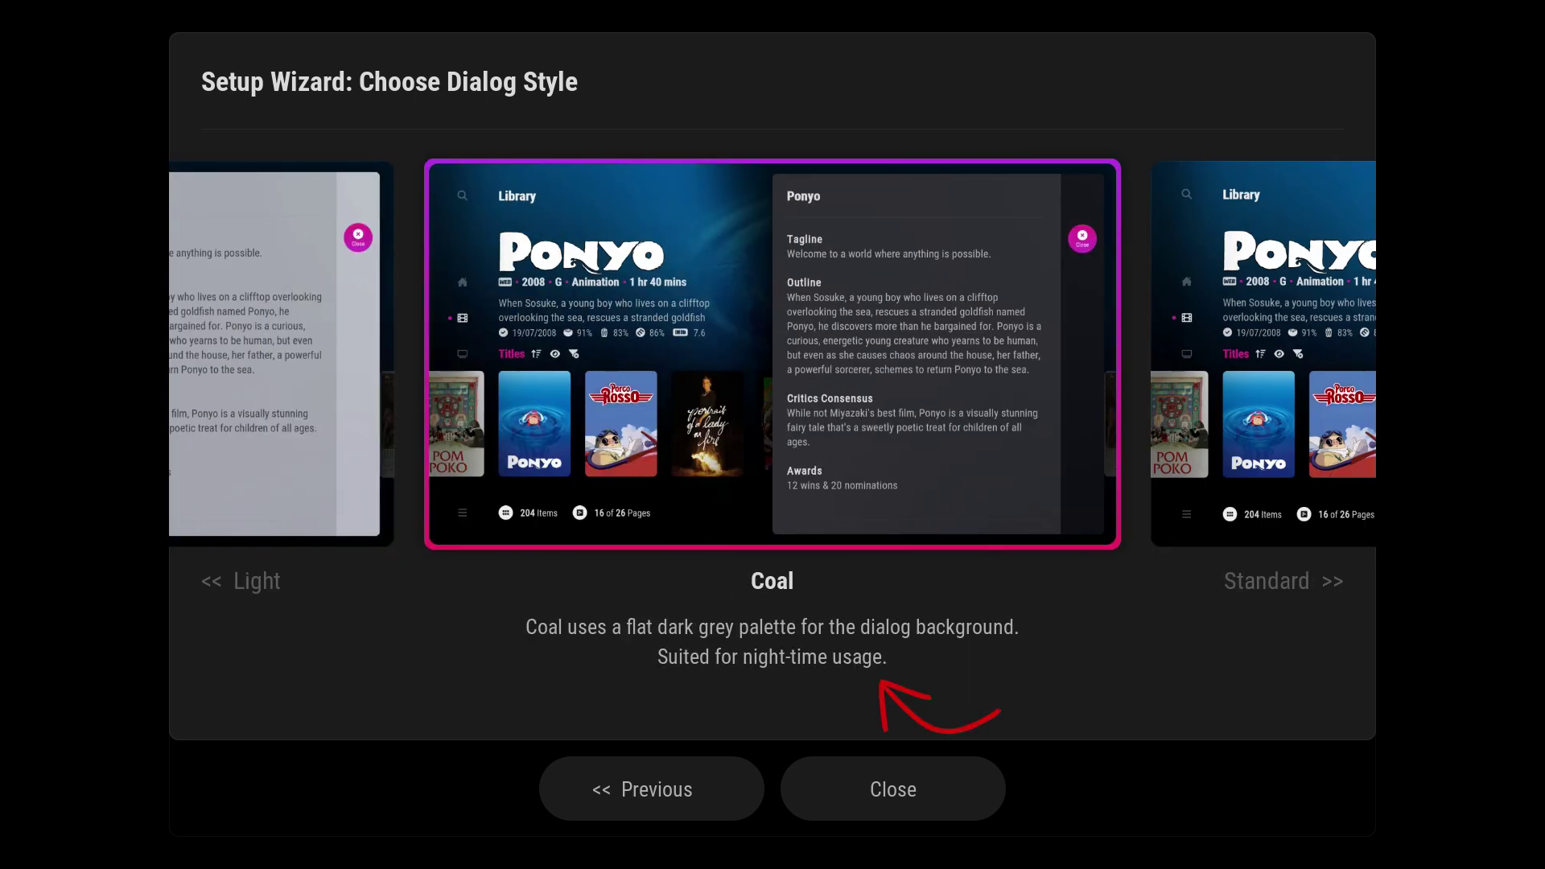
{"action": "key", "text": "Left"}
{"action": "key", "text": "Left"}
{"action": "key", "text": "Left"}
Step: Choose the Standard dialog style and close the setup wizard
{"action": "key", "text": "Left"}
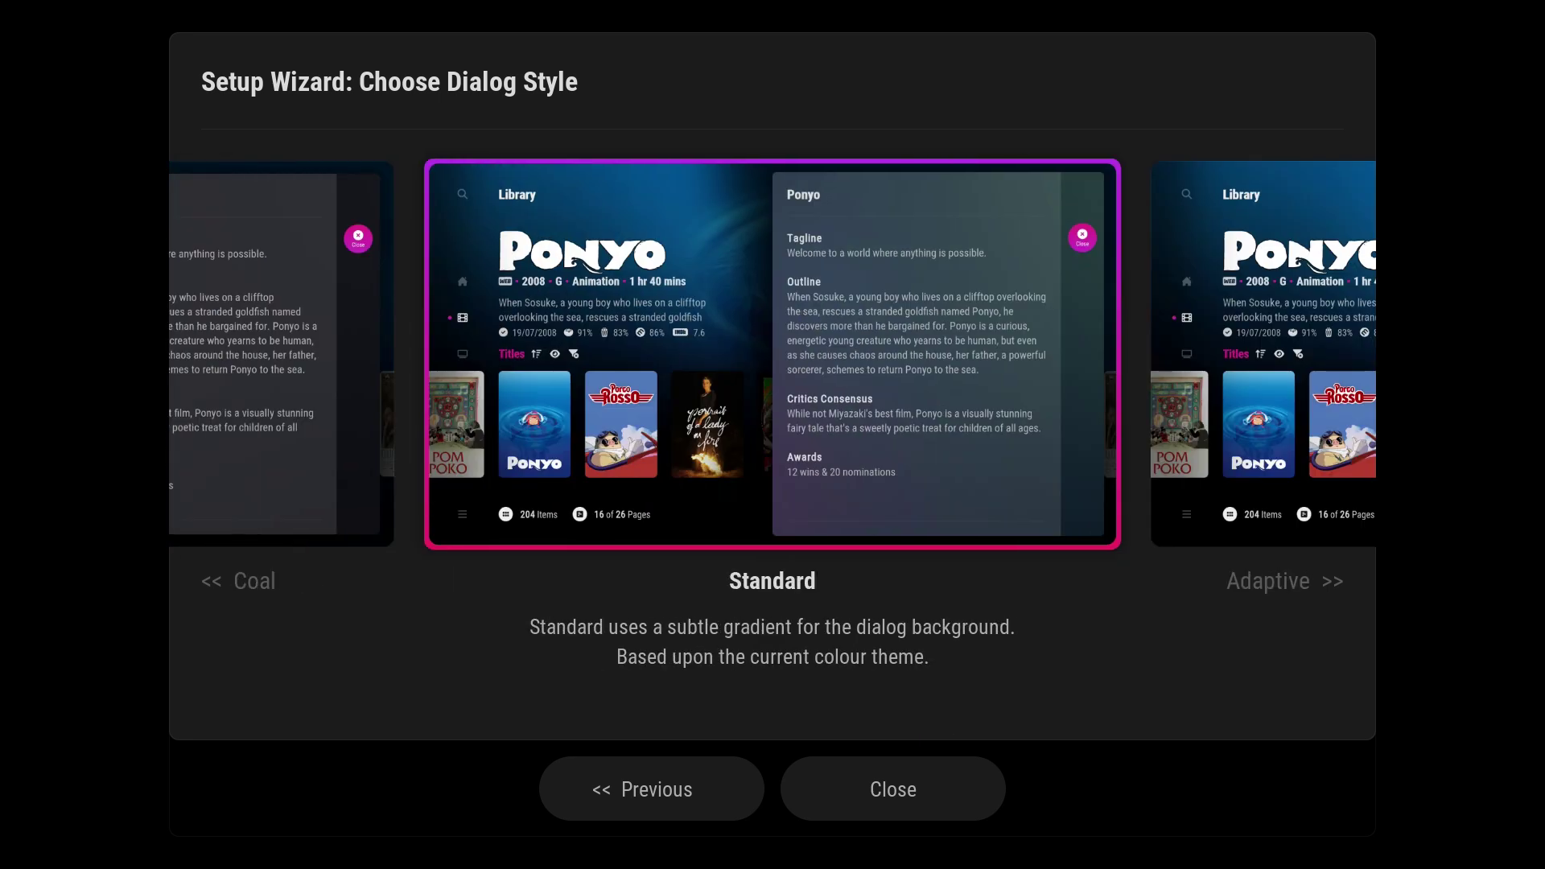
{"action": "key", "text": "Right"}
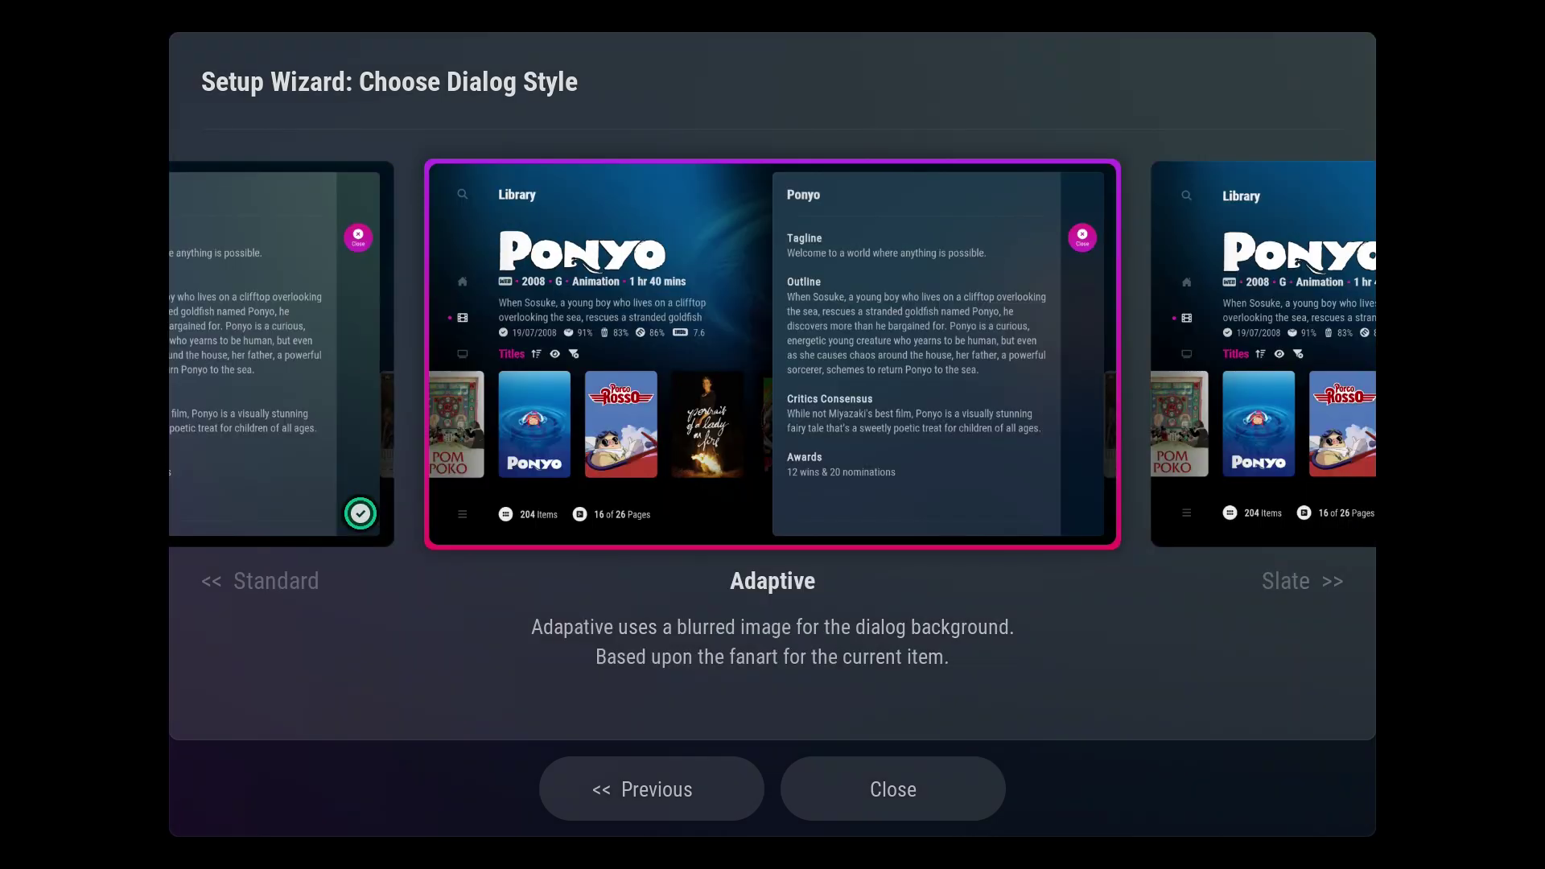
{"action": "key", "text": "Left"}
{"action": "key", "text": "Left"}
{"action": "key", "text": "Right"}
{"action": "key", "text": "Down"}
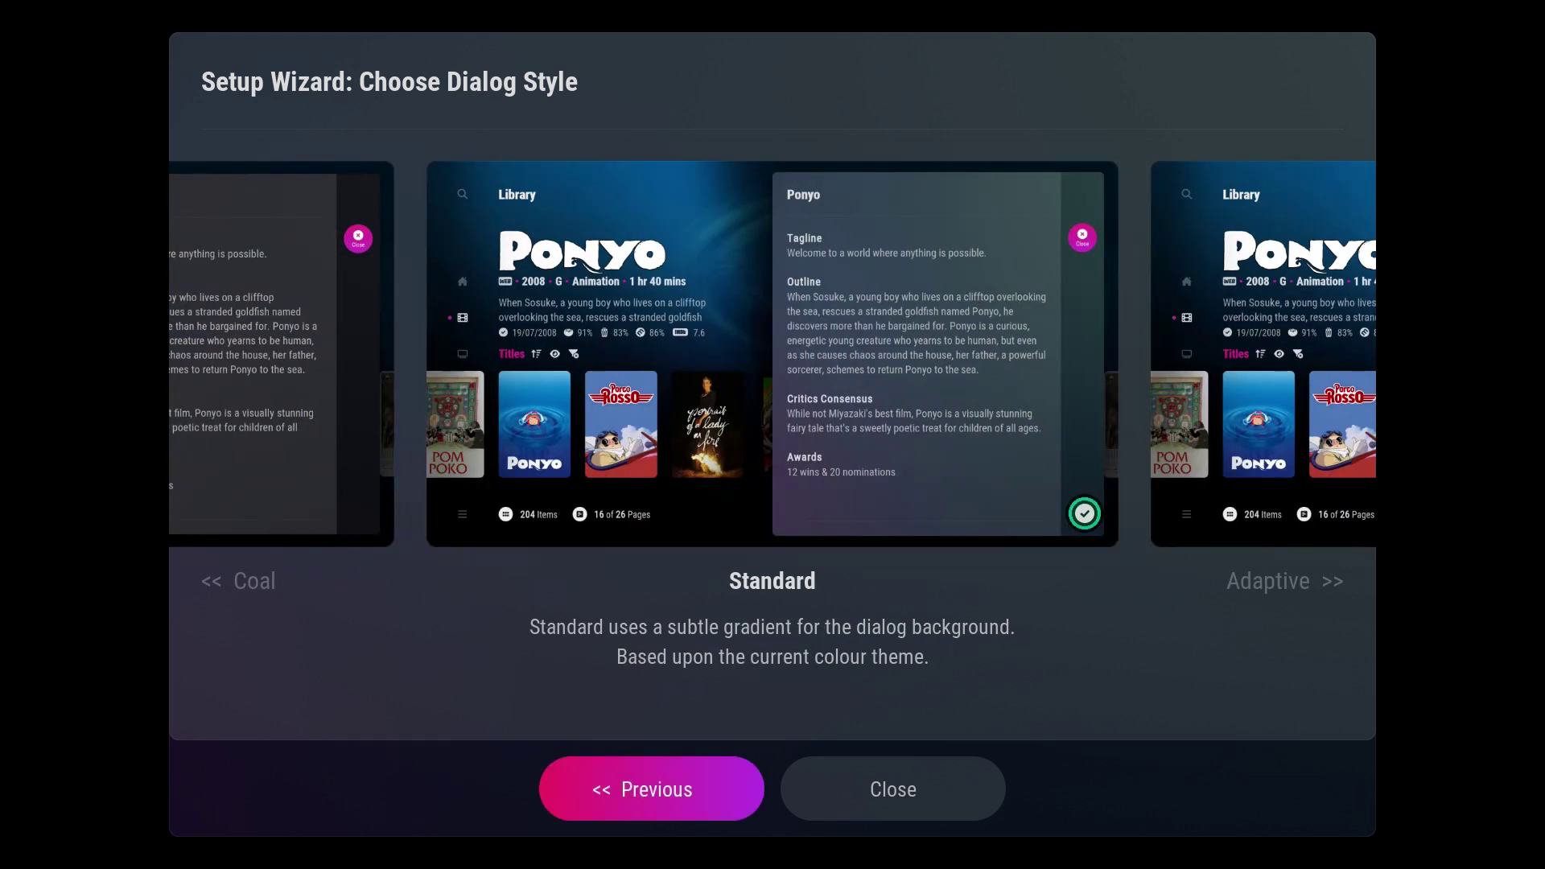
{"action": "key", "text": "Right"}
{"action": "key", "text": "Return"}
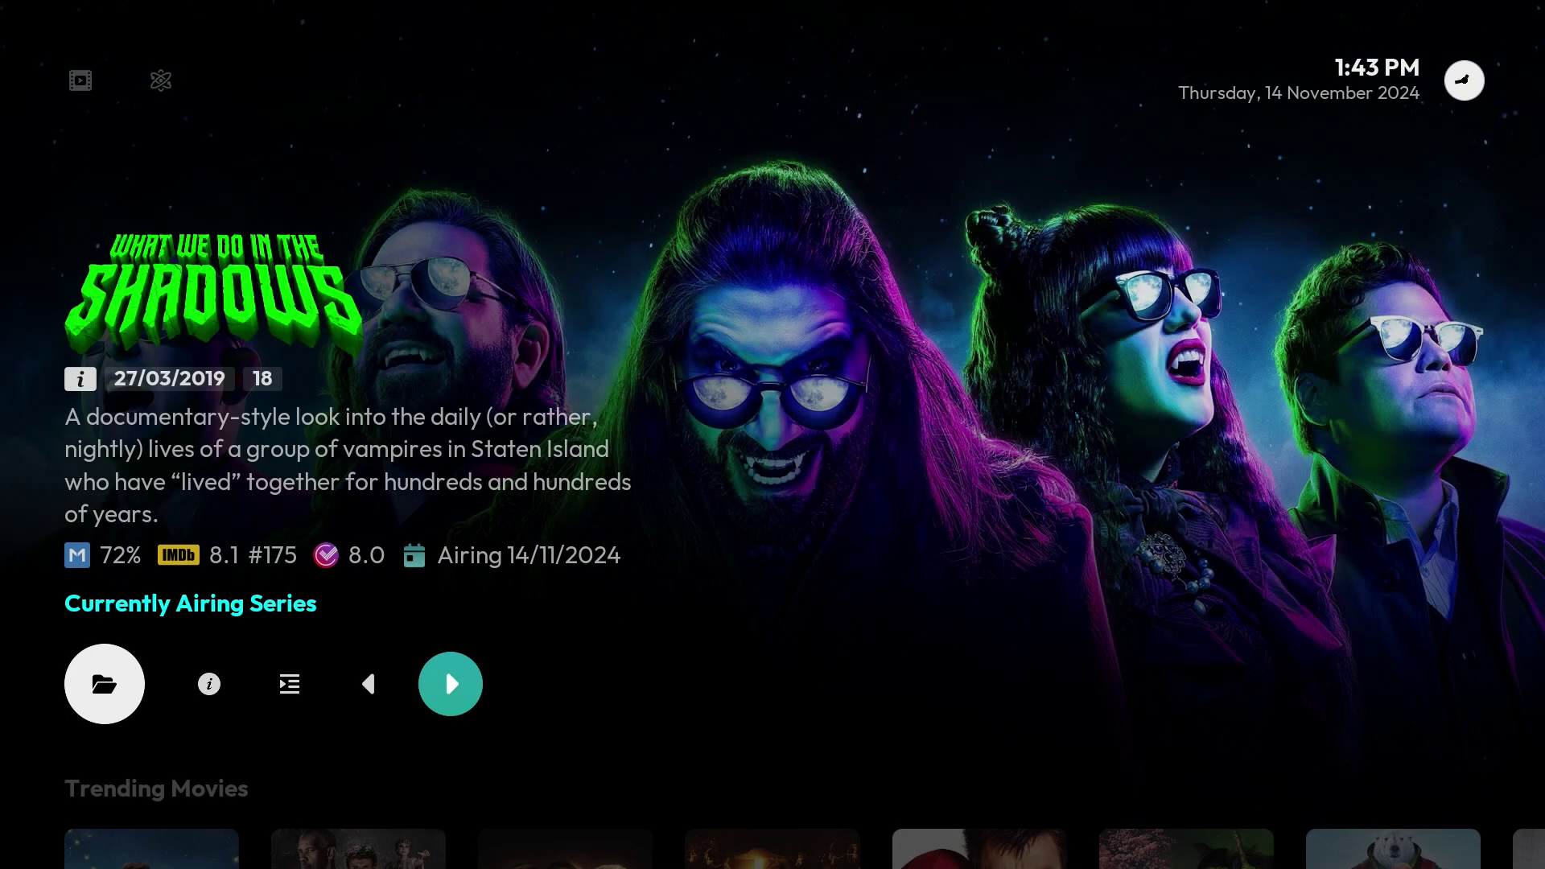
Step: Browse the new home screen through the Currently Airing Series spotlight, Trending Movies and Latest Digital Releases rows
{"action": "key", "text": "Left"}
{"action": "key", "text": "Left"}
{"action": "key", "text": "Left"}
{"action": "key", "text": "Left"}
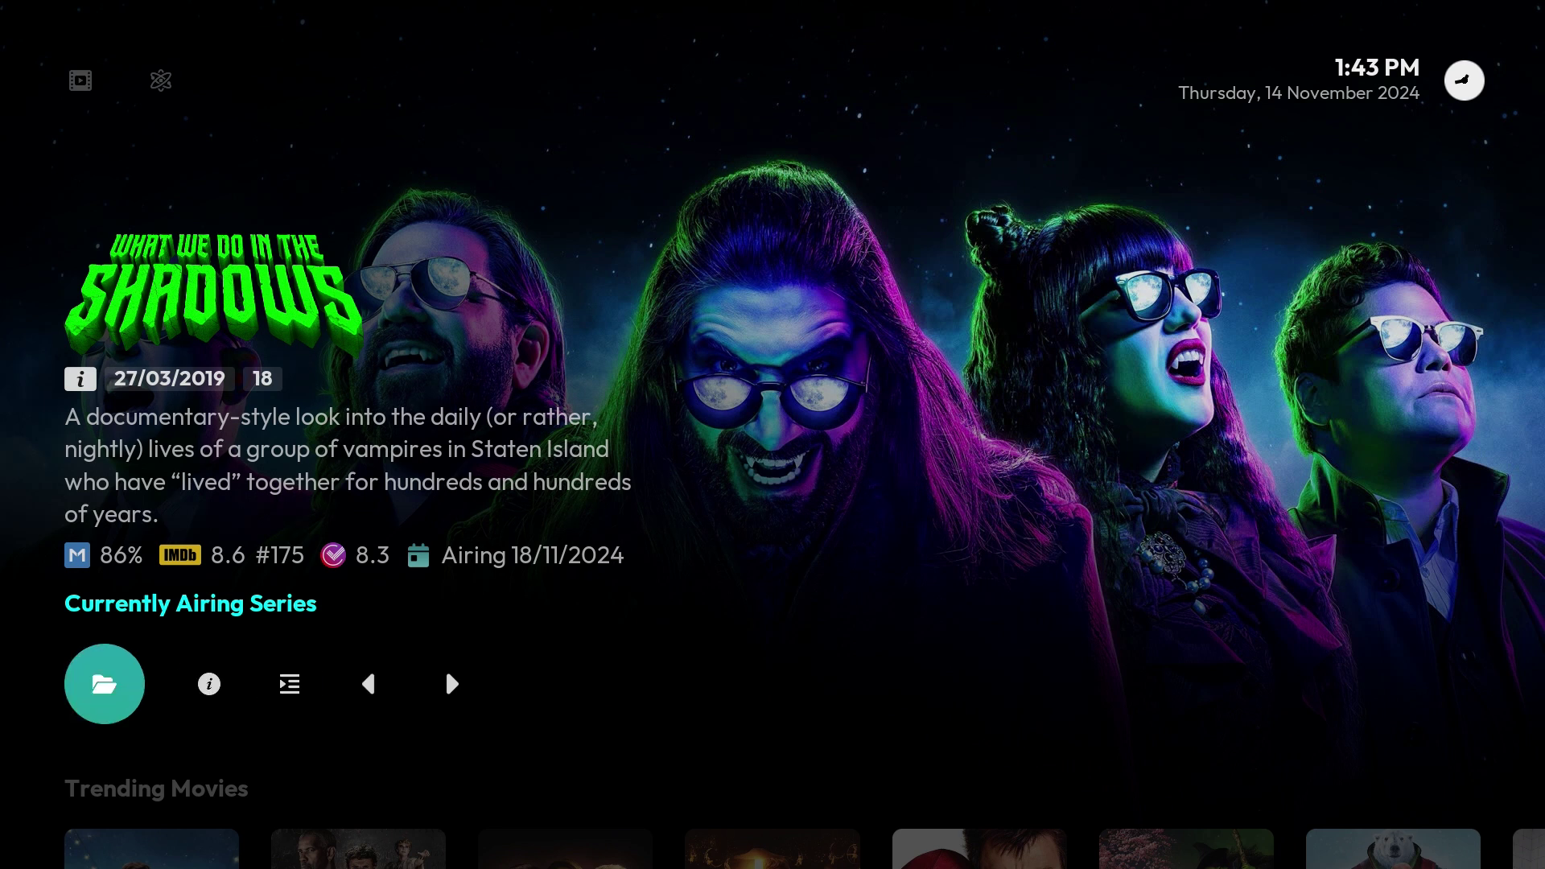
{"action": "key", "text": "Down"}
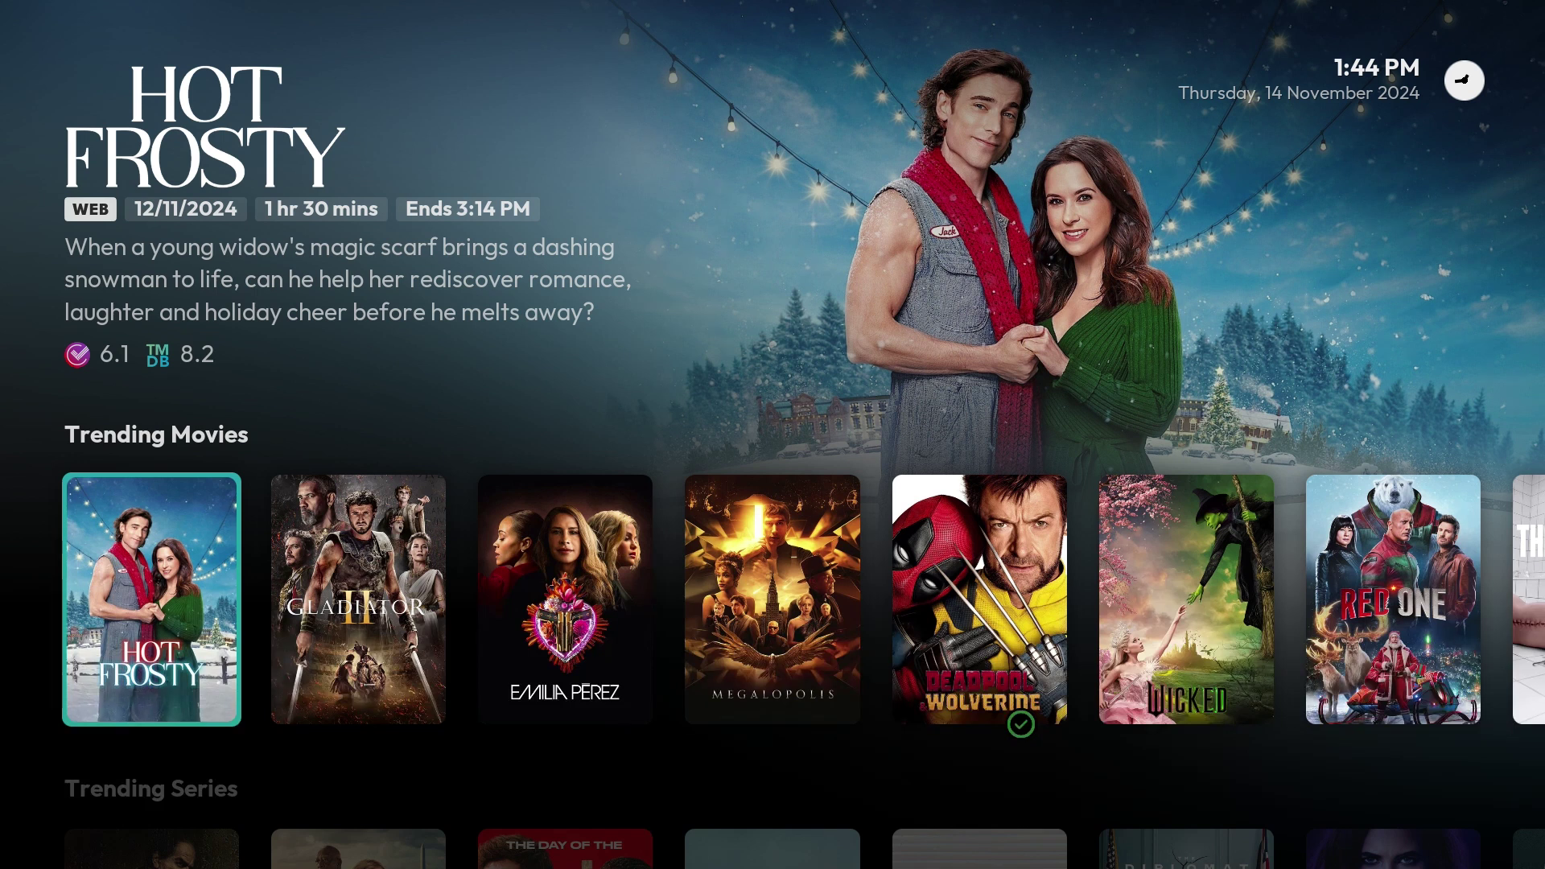
{"action": "key", "text": "Down"}
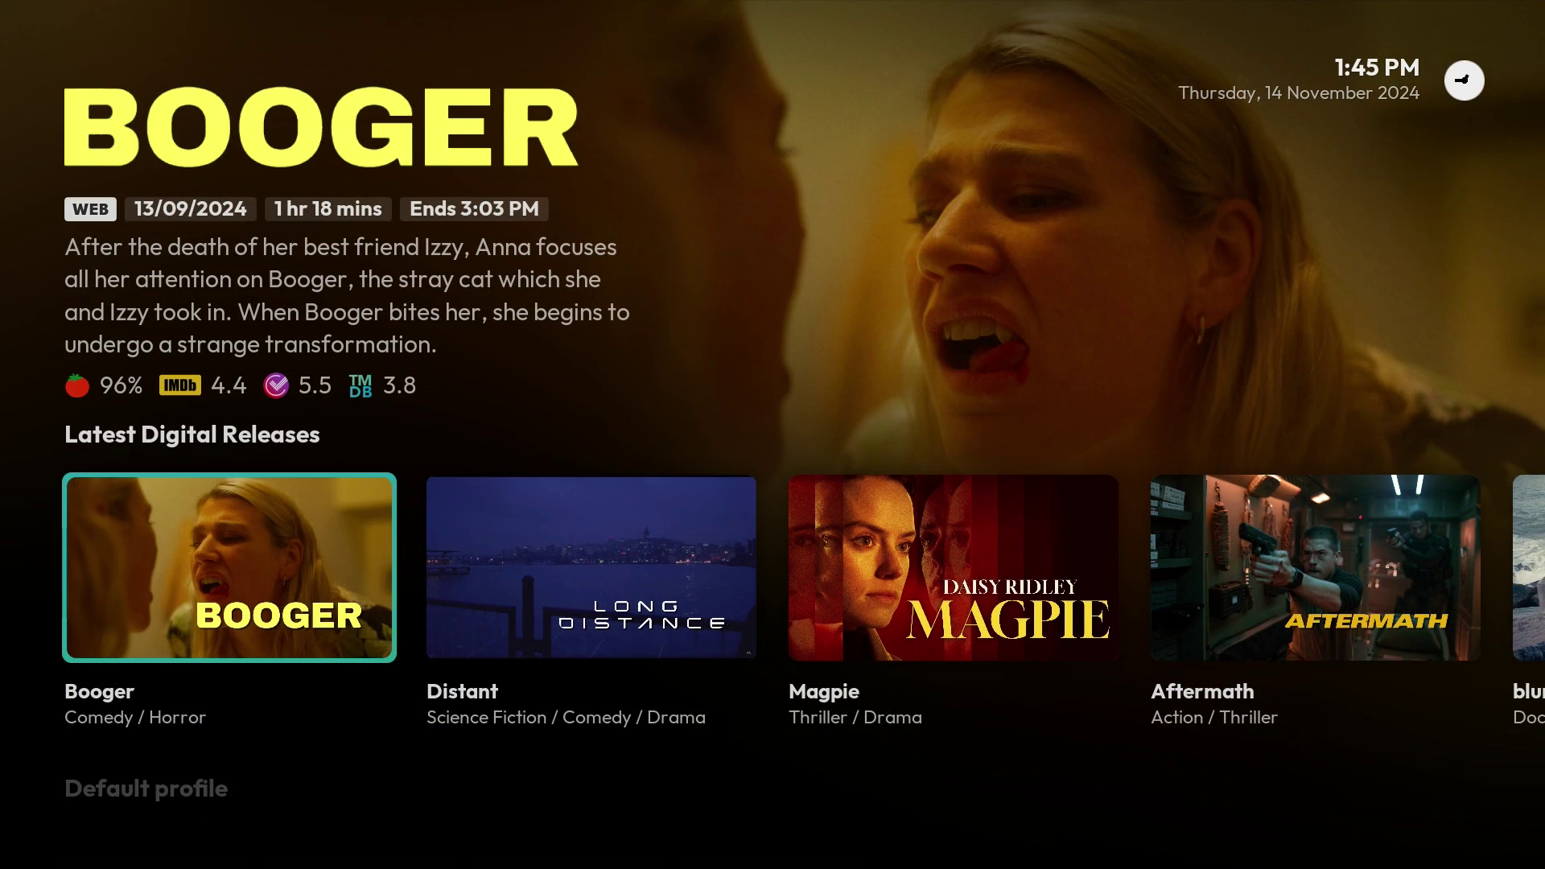
{"action": "key", "text": "Right"}
{"action": "key", "text": "Right"}
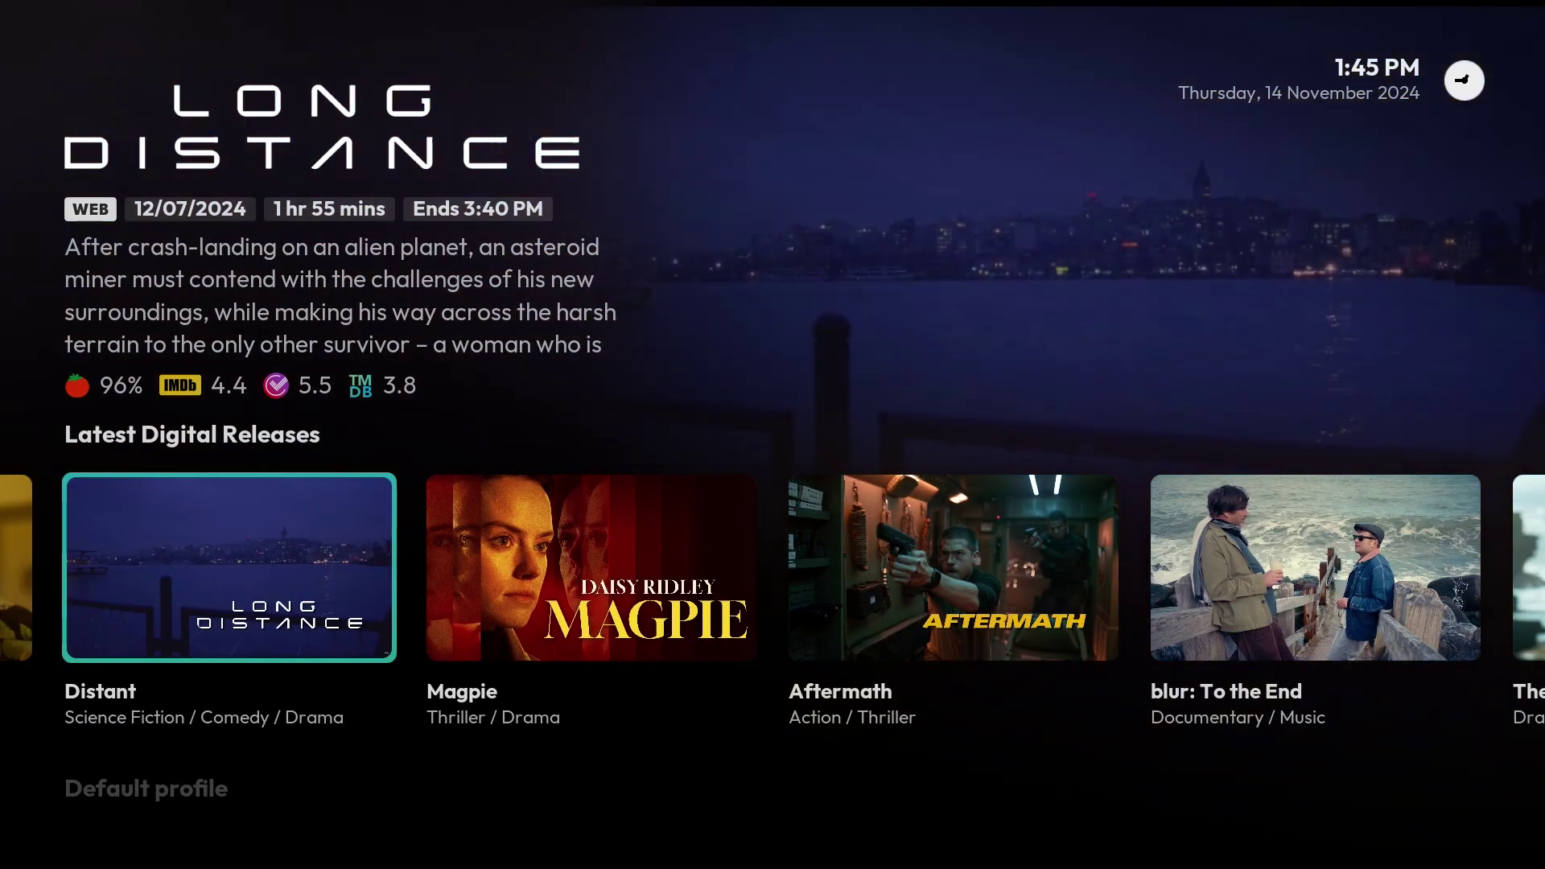